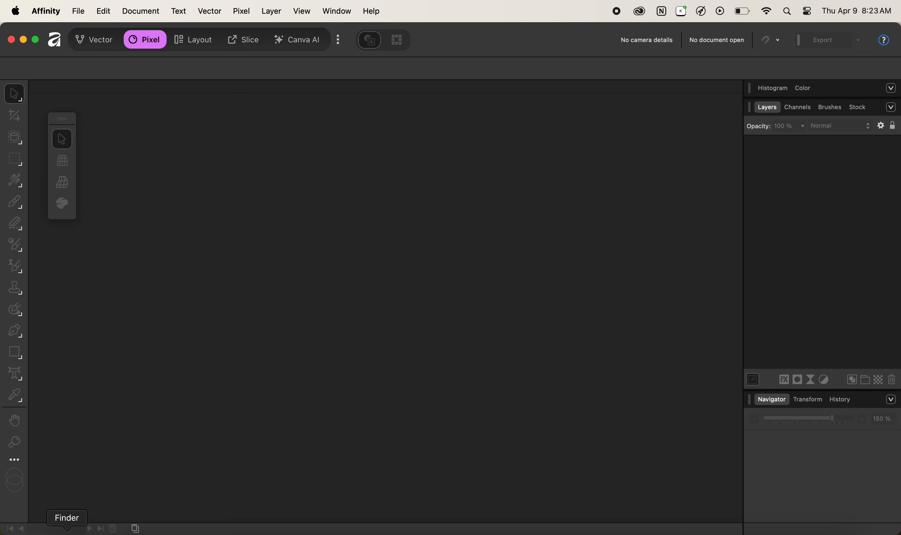
Step: Open the Subject.jpg portrait from the Image folder in Finder as a document in Affinity
click(67, 531)
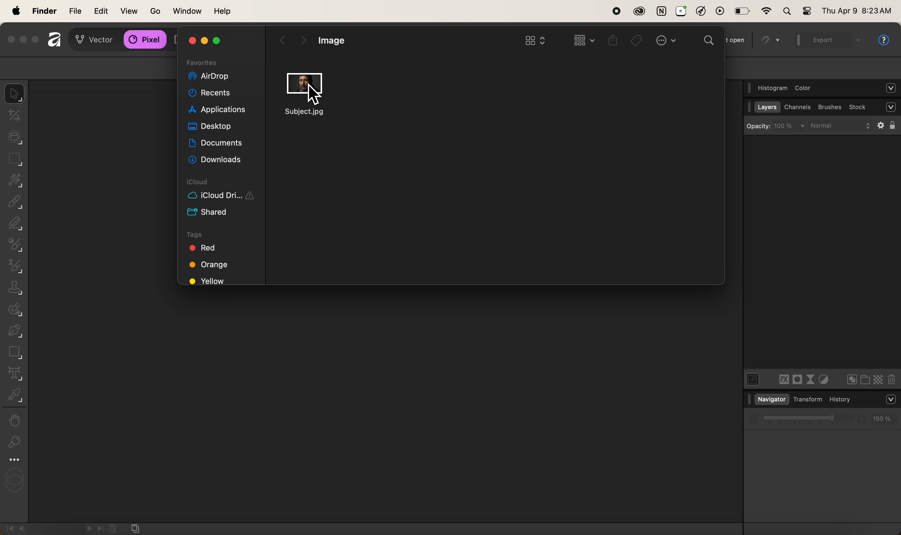
drag(310, 88, 294, 316)
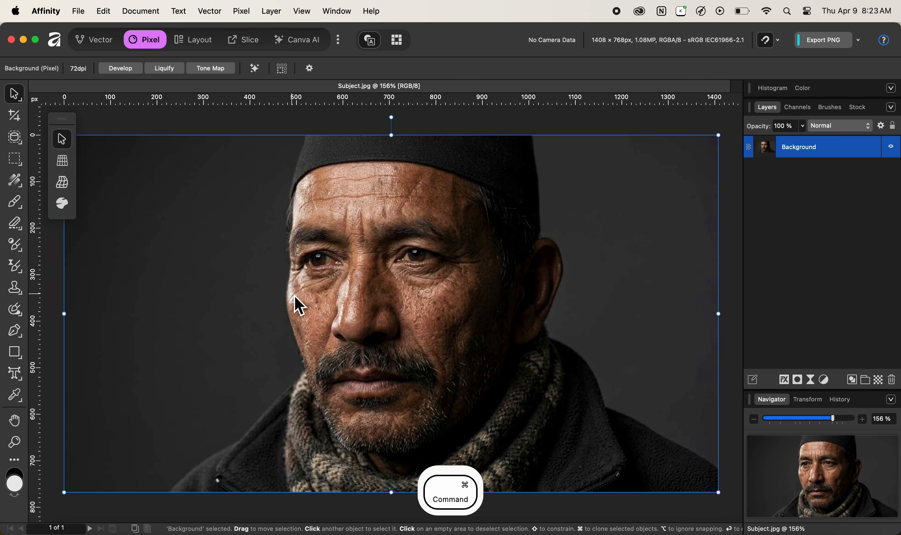
key(super+minus)
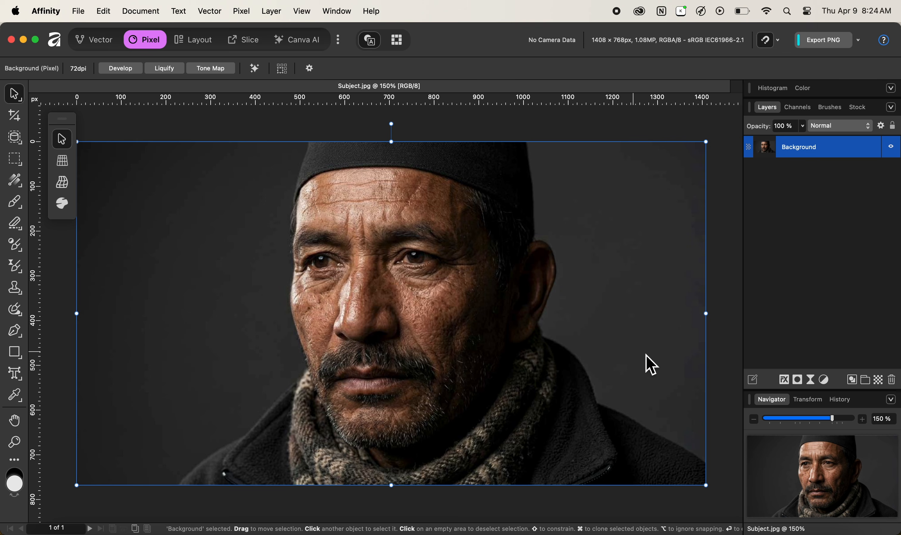
Step: Add a Gradient Map adjustment above the Background layer and delete the gradient's green middle stop
click(824, 380)
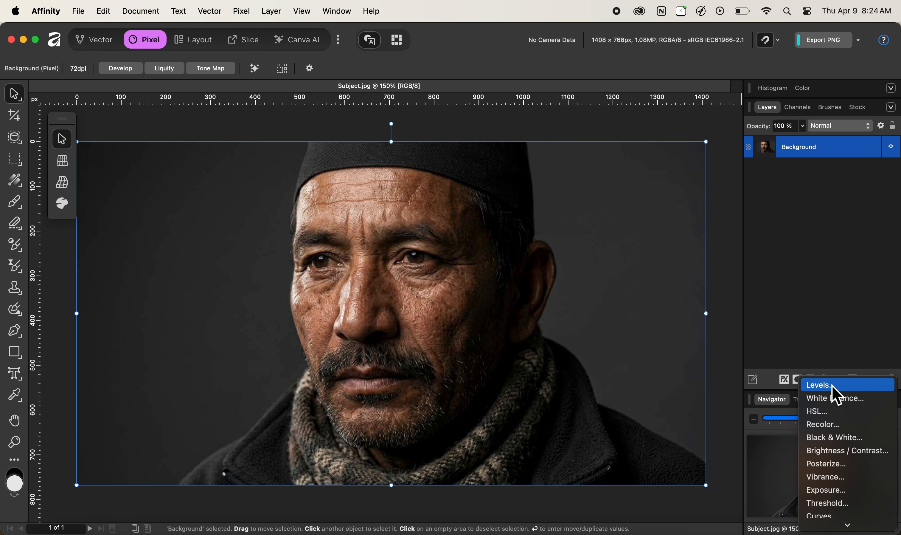
scroll(848, 523, down, 5)
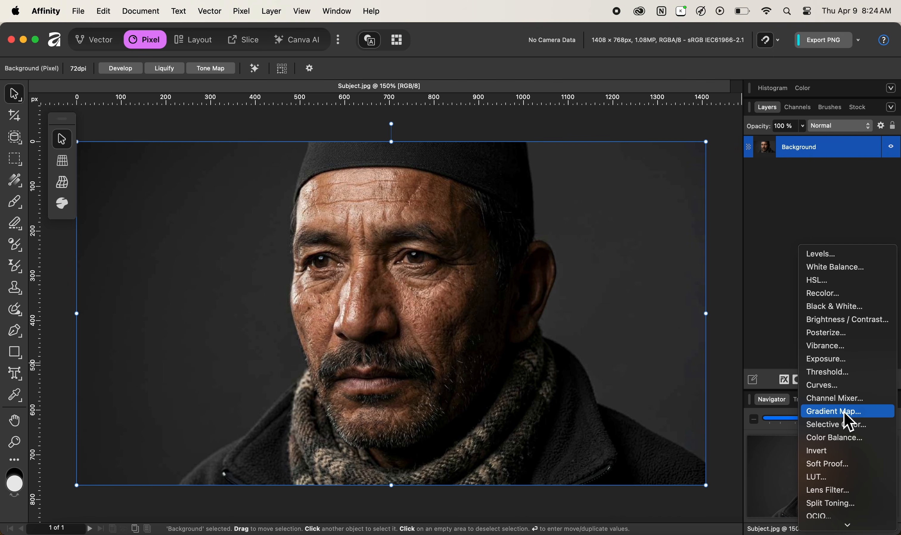
click(847, 414)
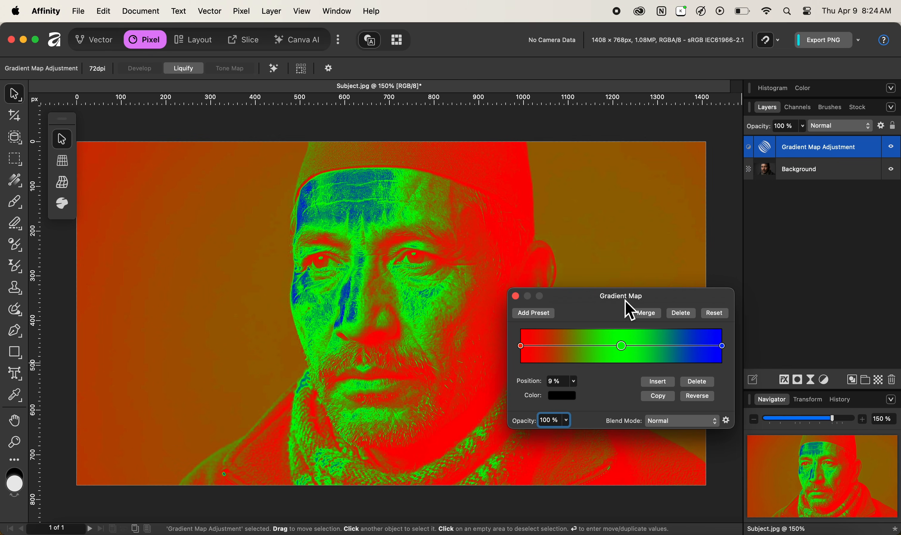
drag(627, 300, 644, 43)
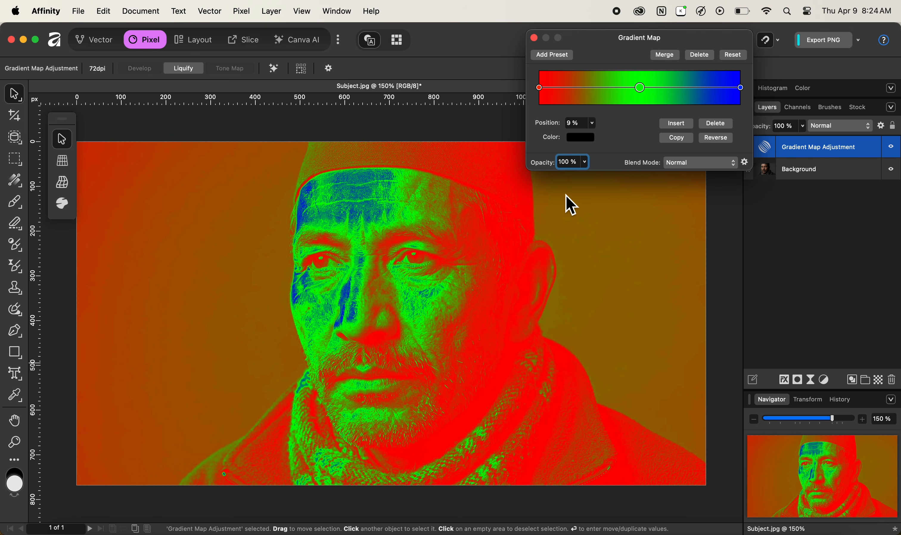
click(643, 90)
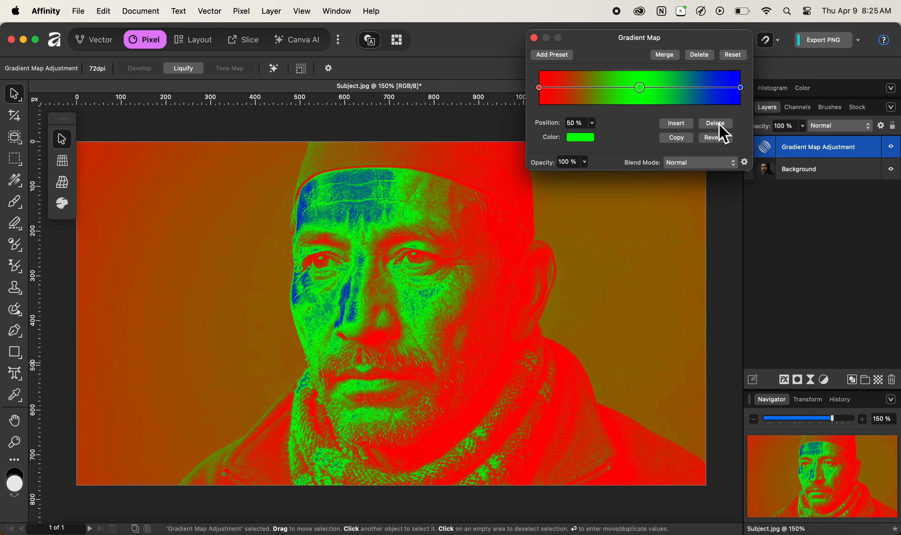
click(706, 123)
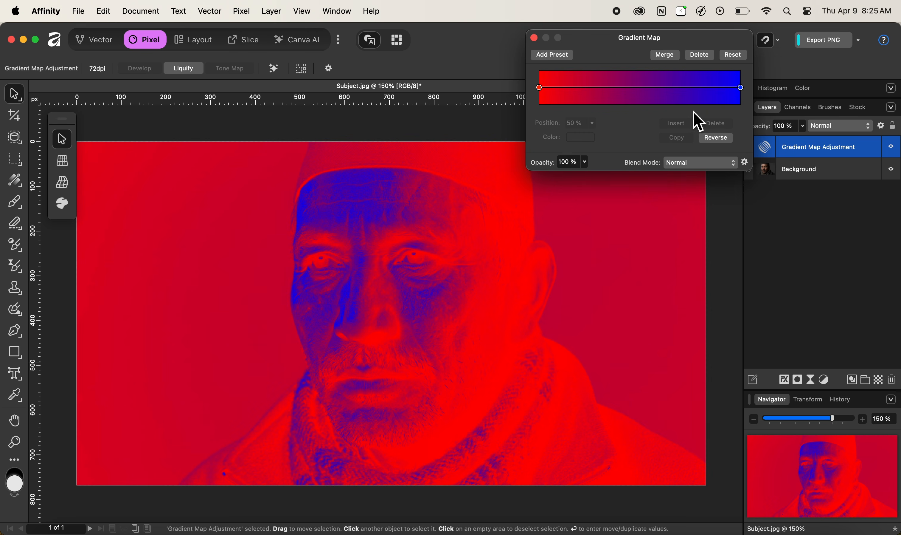
Step: Change the colour of the gradient's 0% stop to black (000000)
click(540, 89)
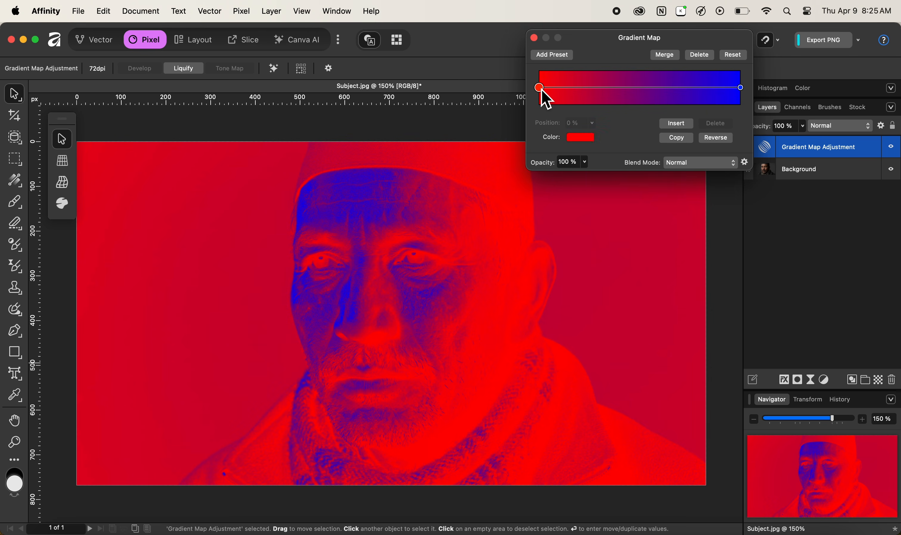
click(583, 140)
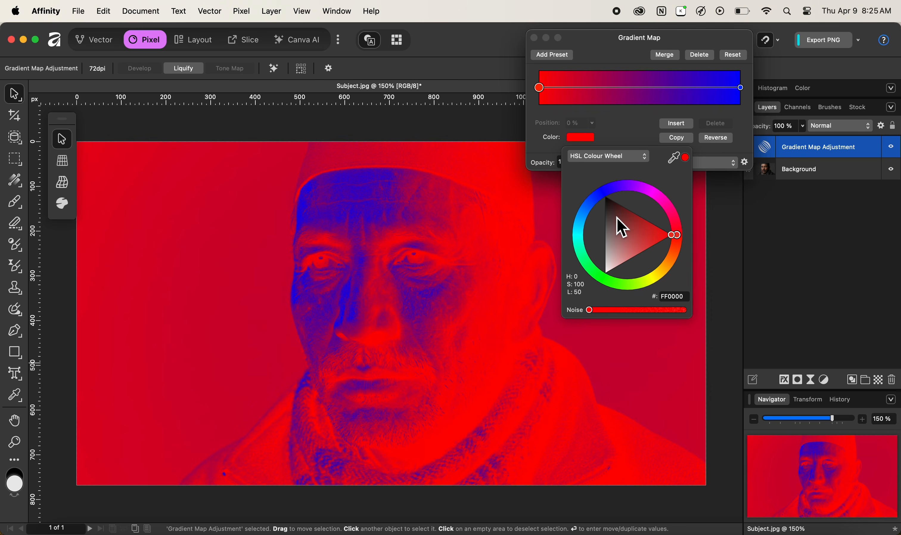
drag(618, 217, 600, 200)
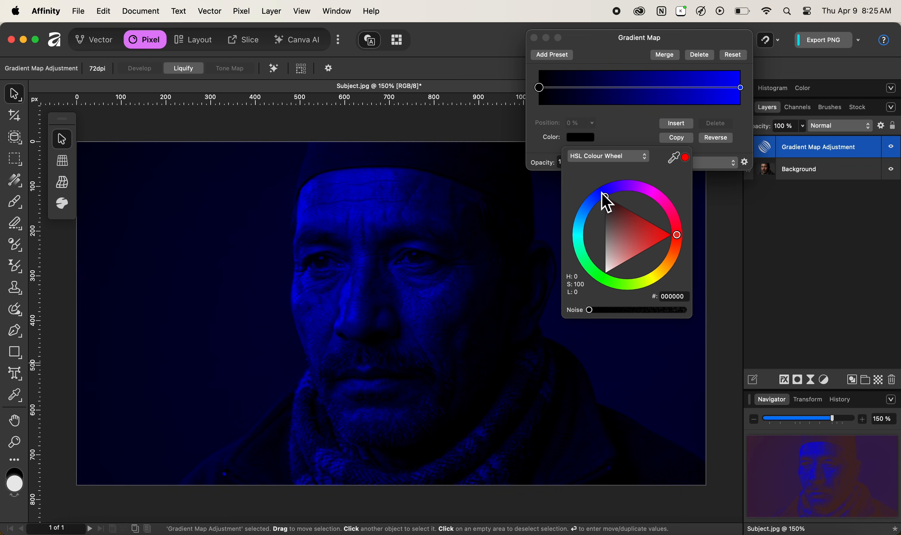
click(638, 131)
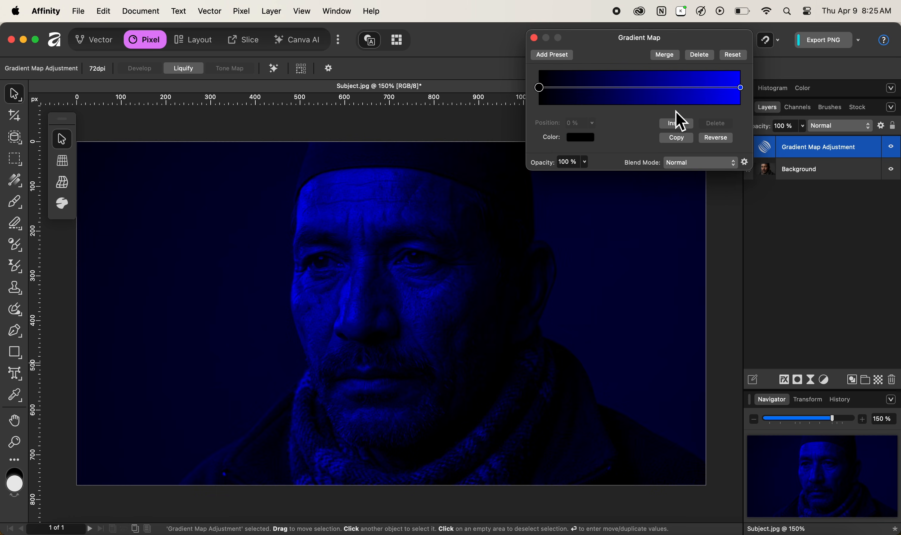
Step: Change the colour of the gradient's 100% stop to white (FFFFFF)
click(742, 89)
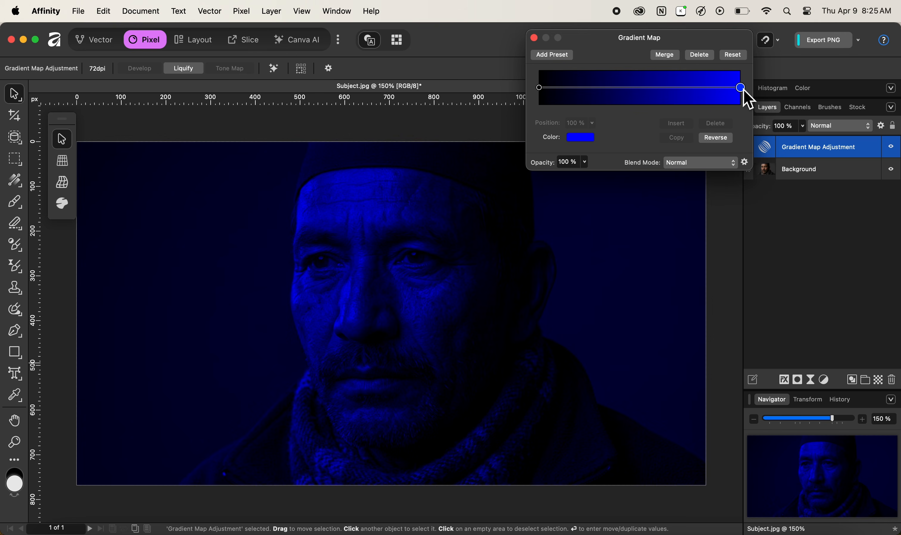
click(585, 140)
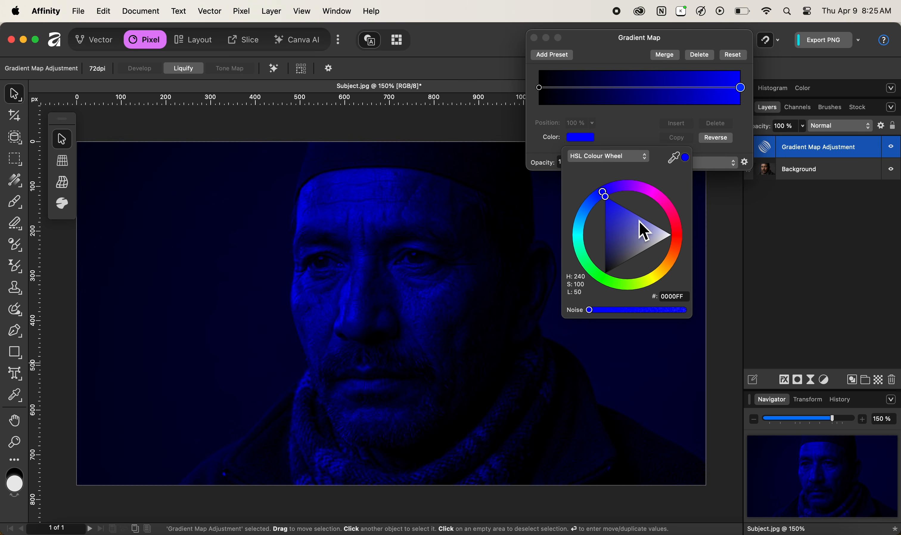
click(671, 236)
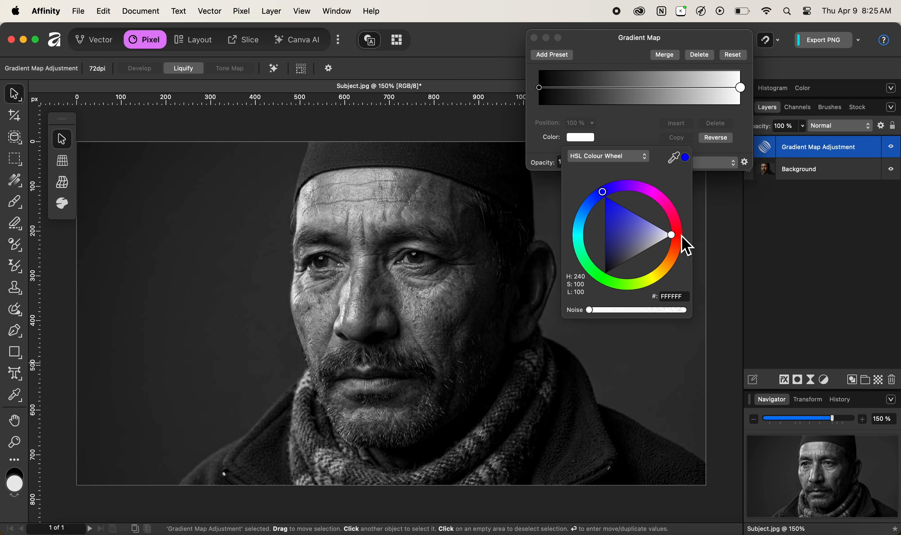
click(642, 138)
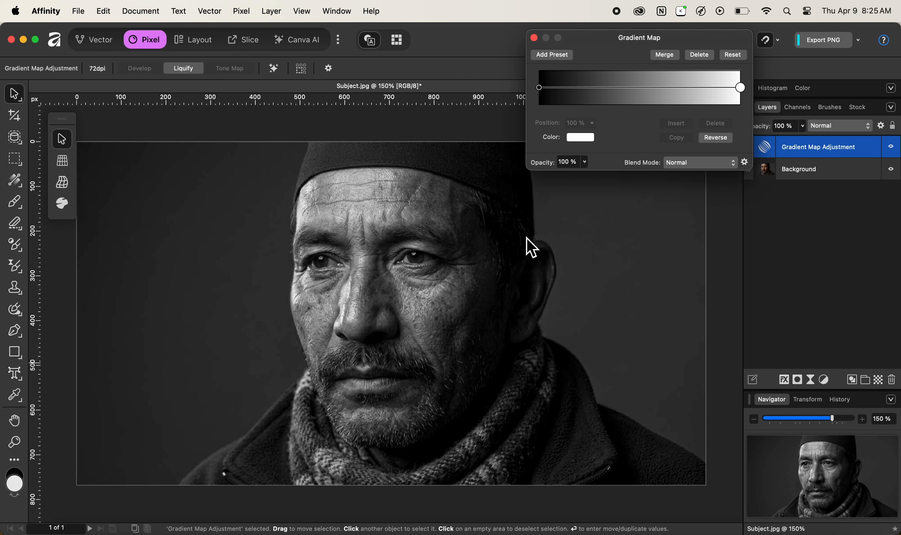
Step: Duplicate the black start stop and move the copy to the 8% position on the gradient
click(540, 89)
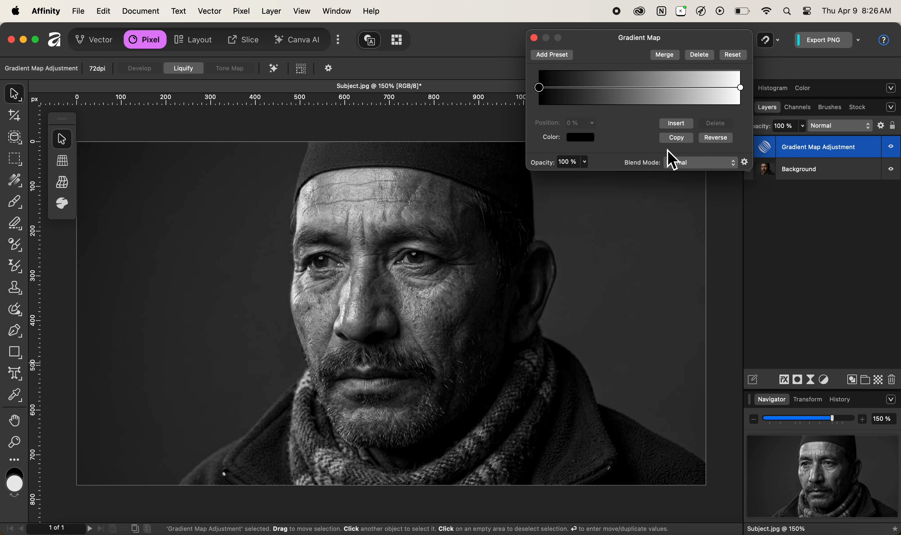
click(683, 140)
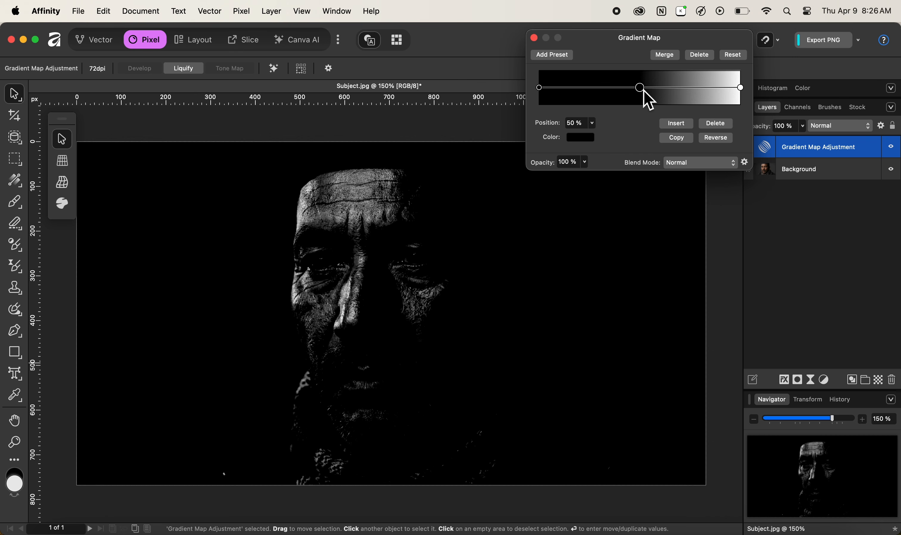
drag(645, 95, 563, 94)
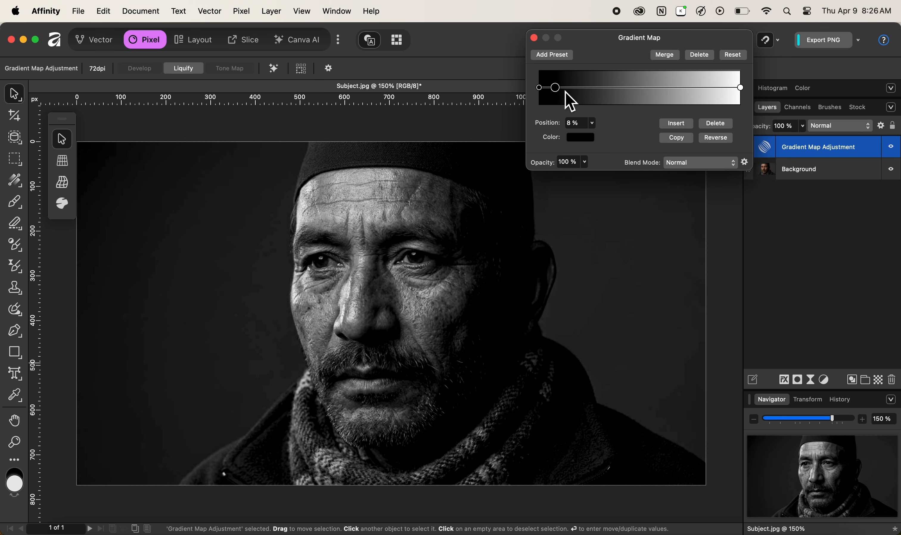
Step: Duplicate the inner black stop, recolour the copy white, and move it to the 88% position
click(680, 143)
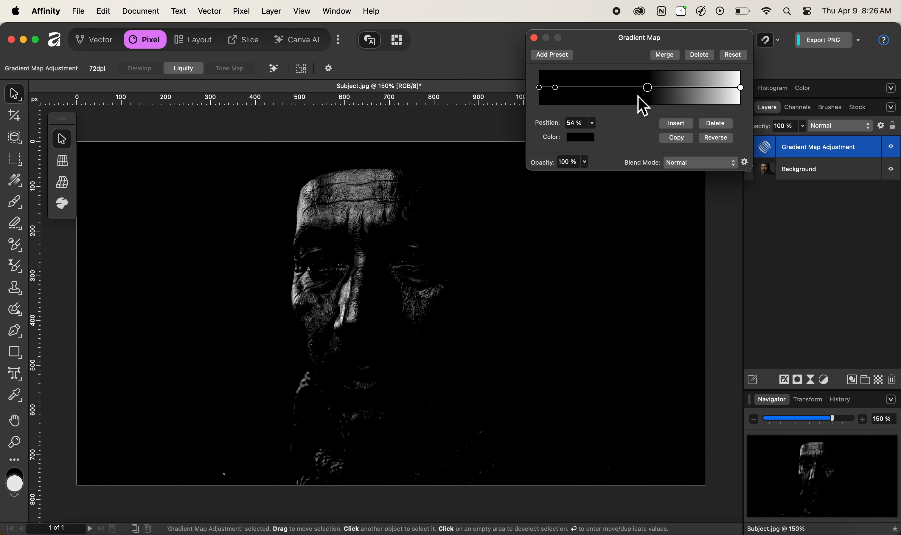
click(587, 142)
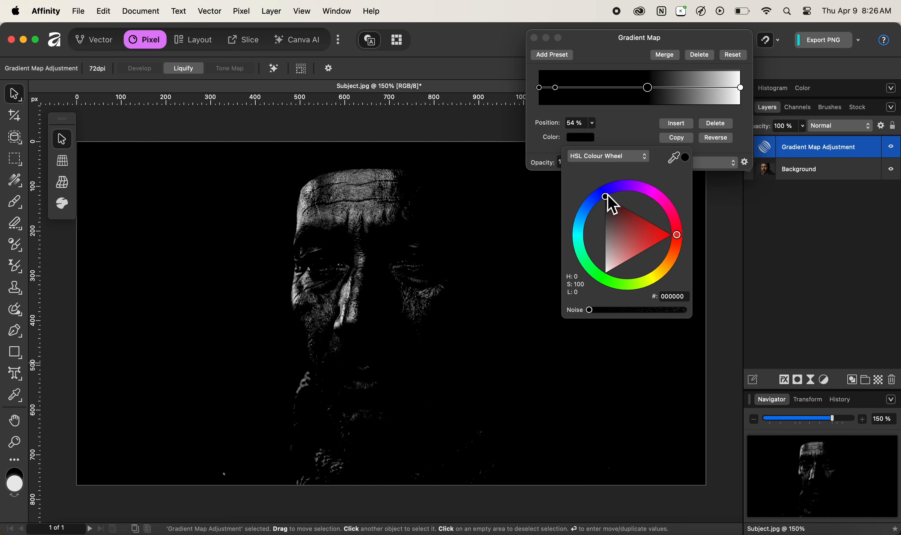
drag(618, 266, 607, 269)
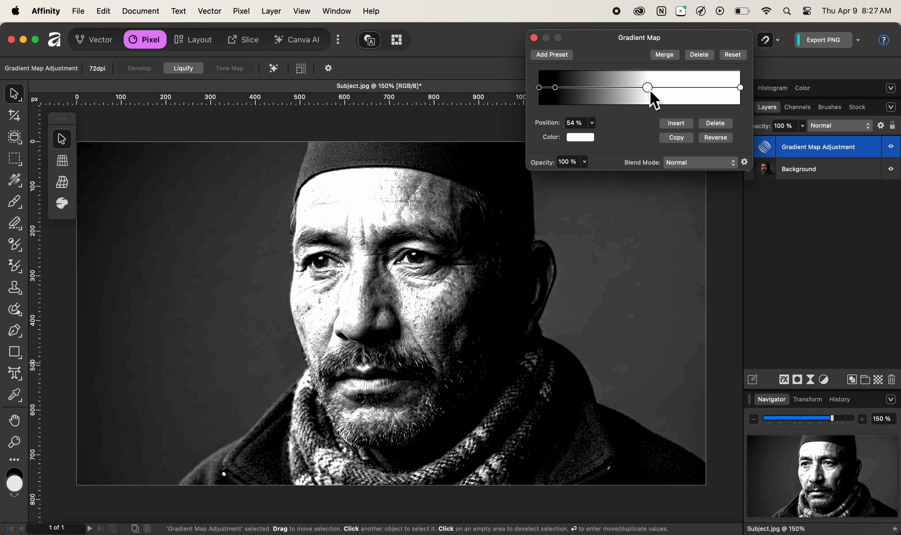
drag(651, 95, 718, 104)
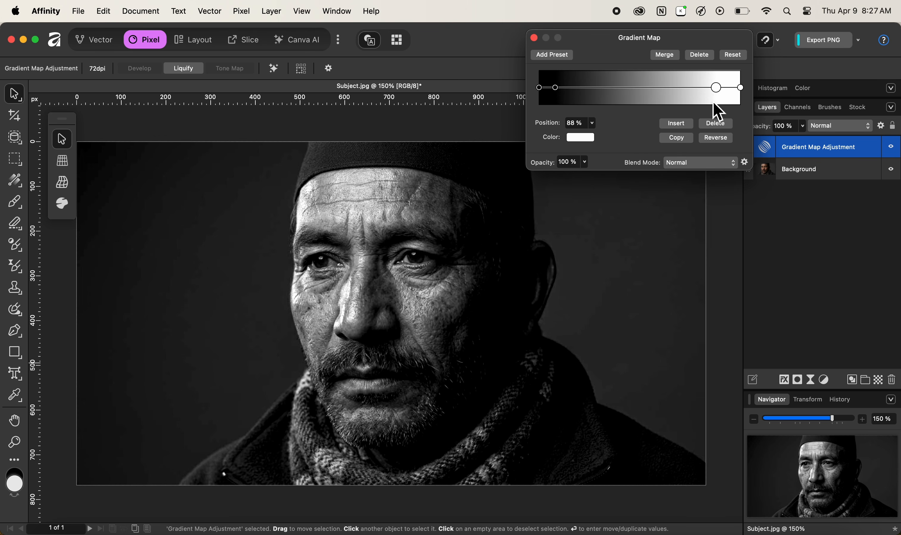
Step: Fine-tune the inner white stop's position to 89%
click(742, 89)
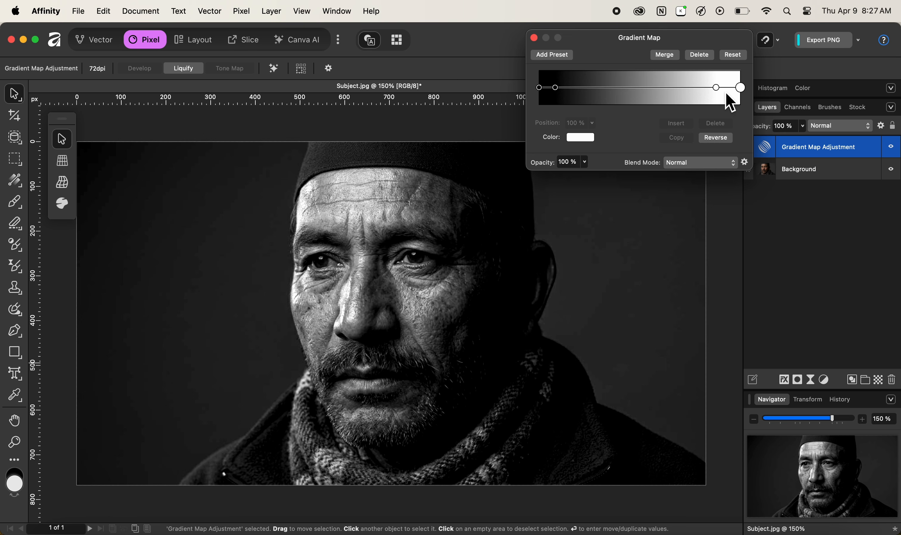
click(720, 90)
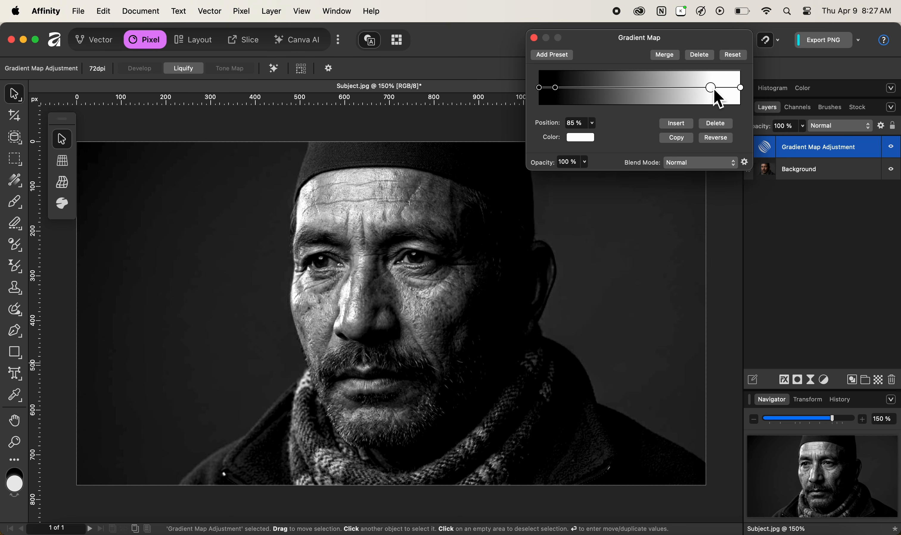
mouse_move(714, 89)
mouse_down()
mouse_move(682, 90)
mouse_move(721, 96)
mouse_up()
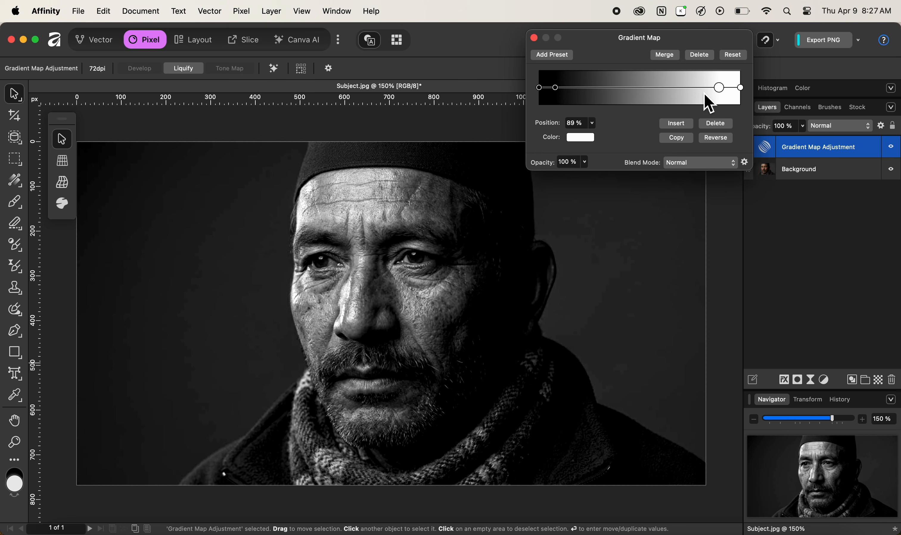
click(705, 104)
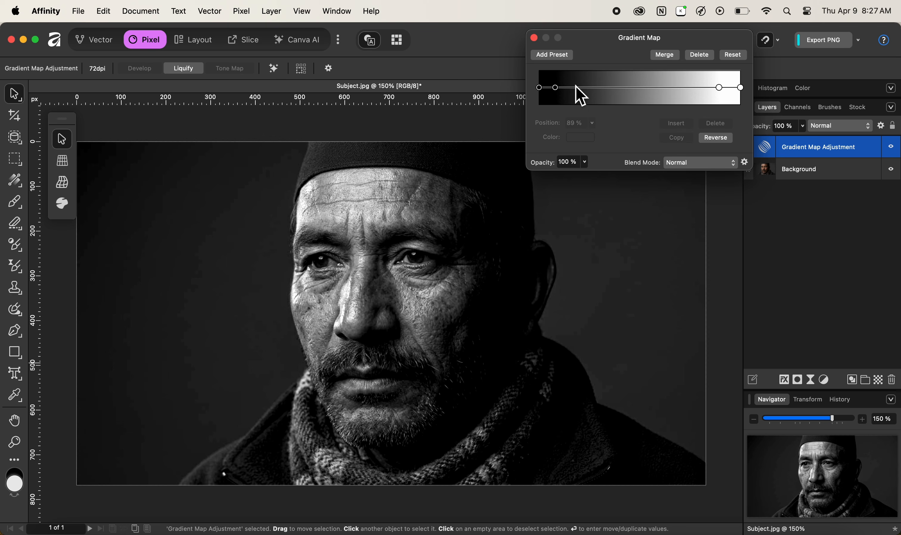
Step: Test deeper shadows by moving the inner black stop to 31%, and bring it back to 9%
click(558, 93)
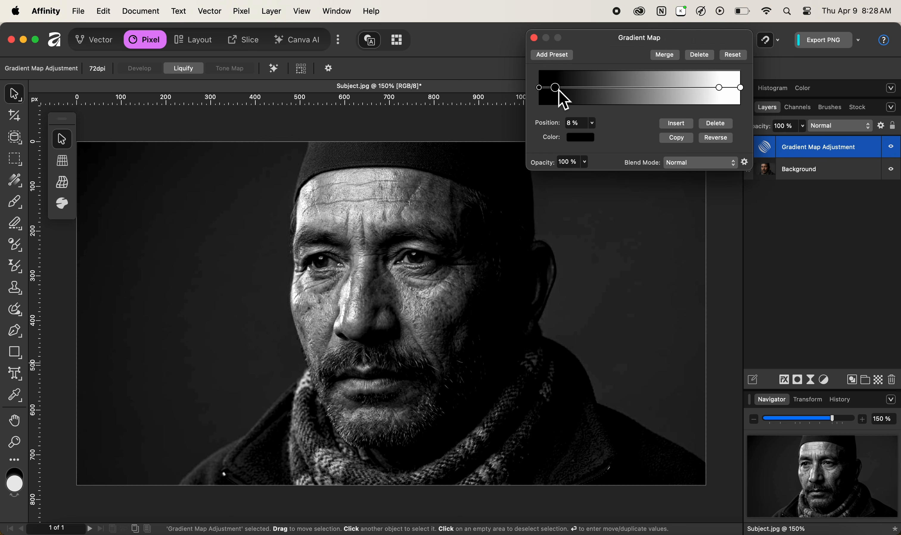
drag(560, 93, 603, 92)
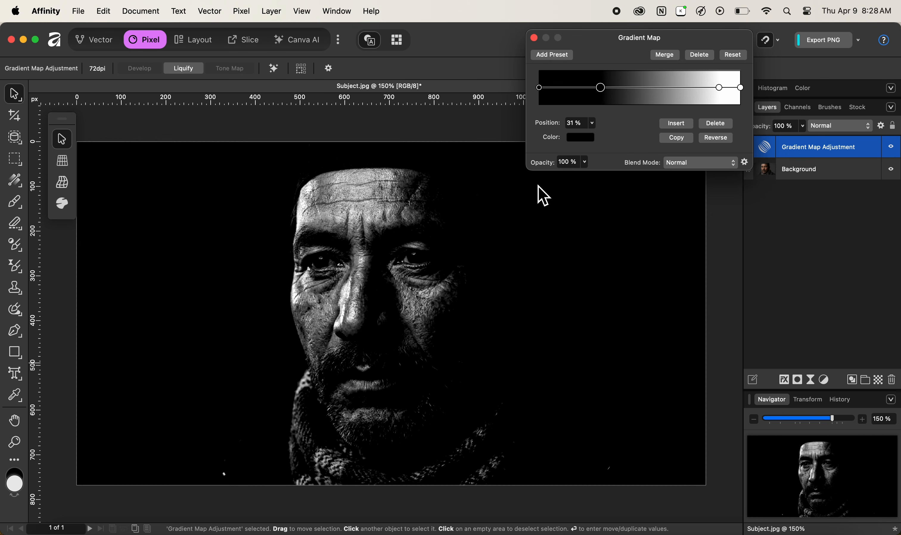
drag(604, 92, 559, 91)
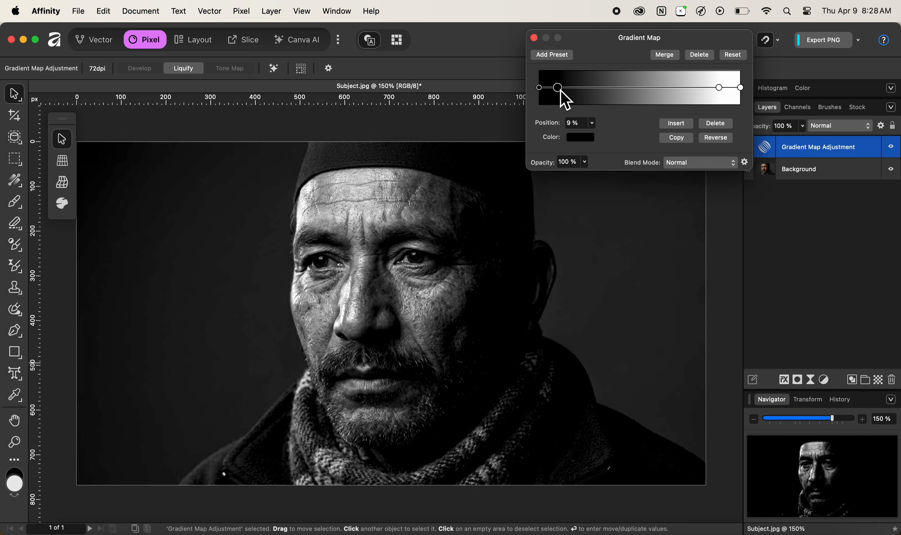
Step: Boost the contrast by setting the inner white stop's position to 73% and the inner black stop's position to 11%
click(719, 88)
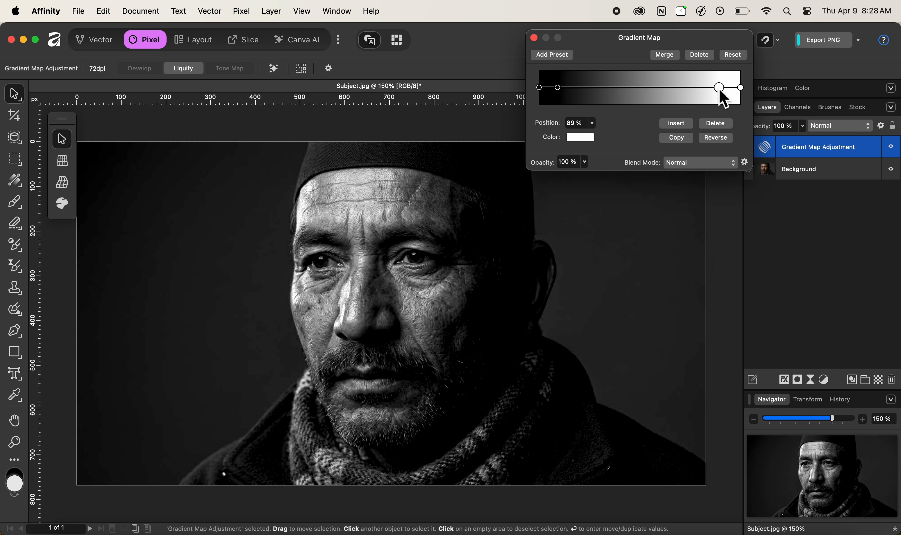
drag(712, 91, 625, 99)
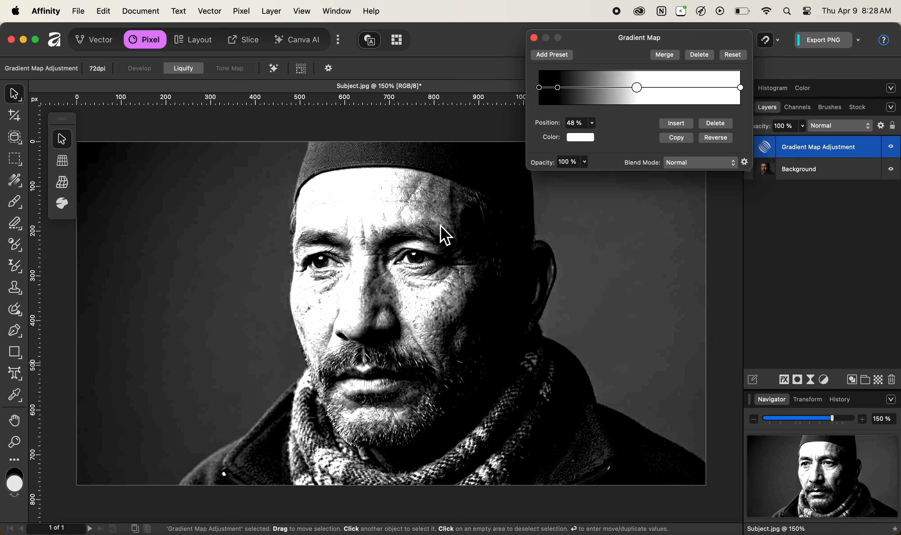
drag(641, 93, 691, 96)
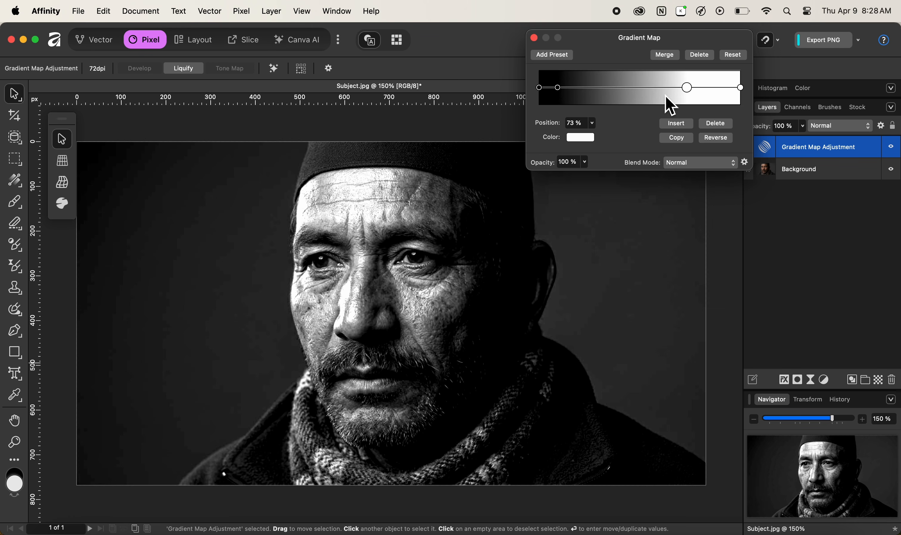
mouse_move(560, 87)
mouse_down()
mouse_move(573, 101)
mouse_move(563, 93)
mouse_up()
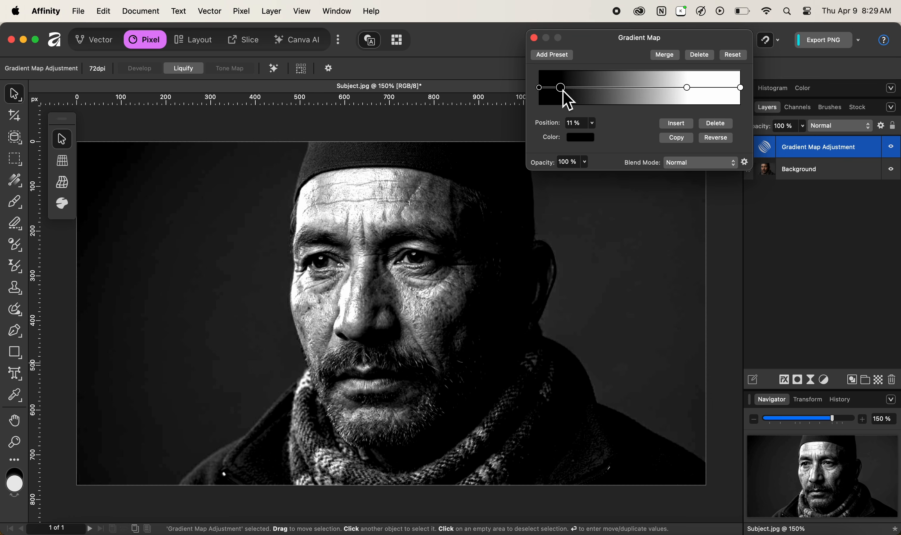
Step: Duplicate the inner black stop, try the copy at 42% and at 17%, and delete it from the Gradient Map
drag(568, 102, 568, 101)
click(676, 141)
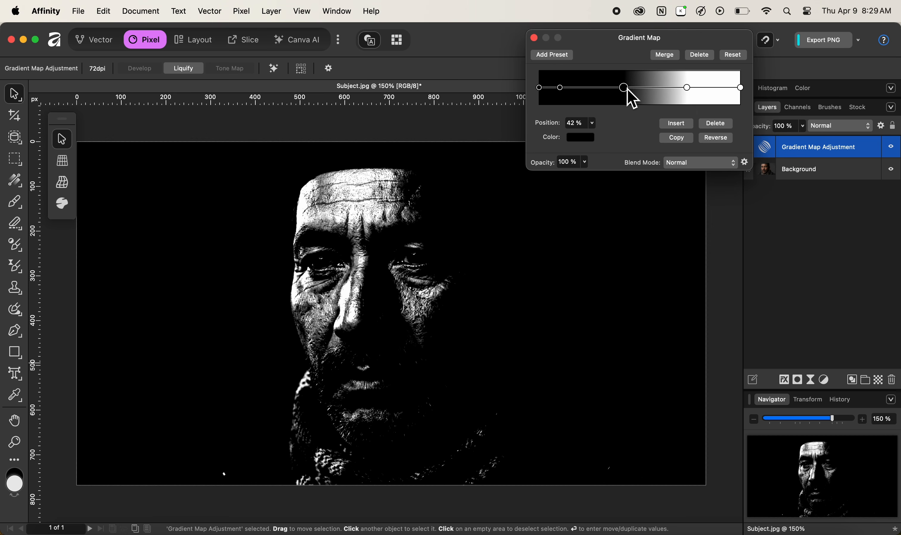
drag(628, 92, 575, 96)
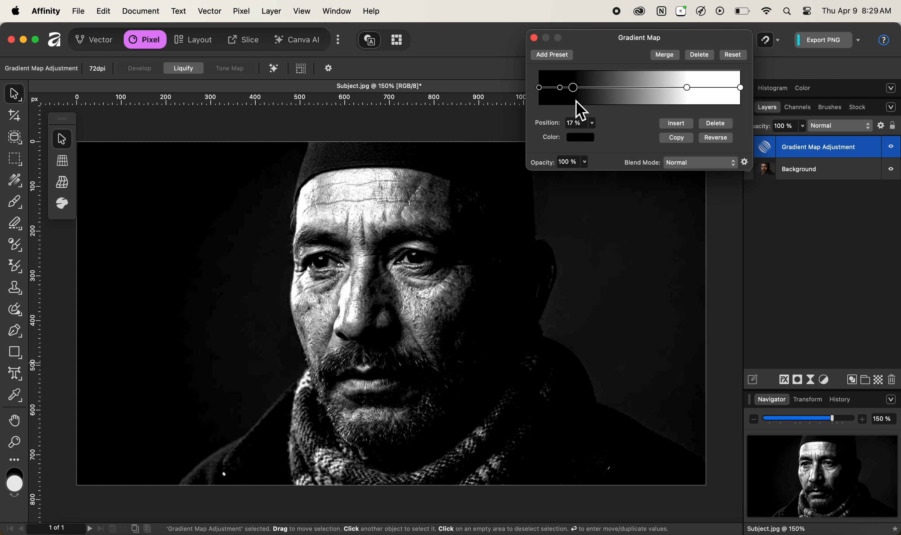
click(716, 126)
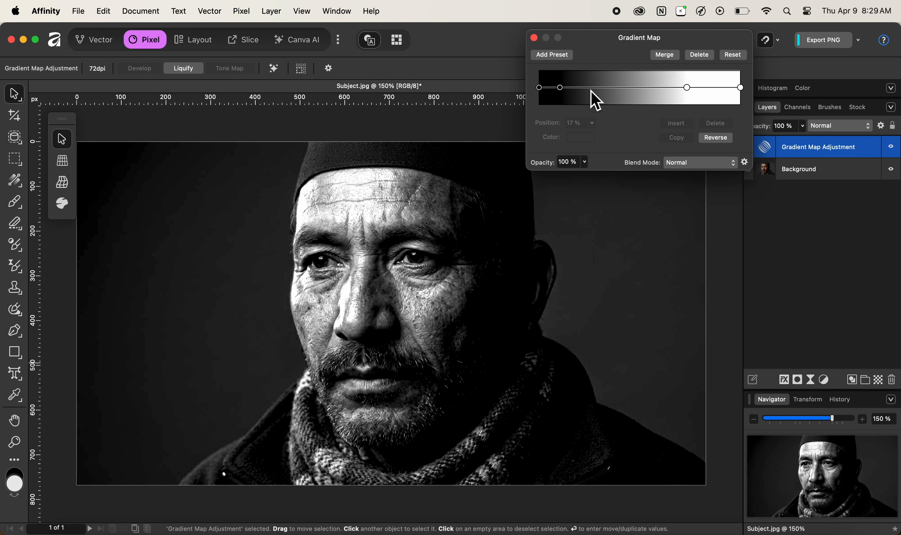
click(536, 38)
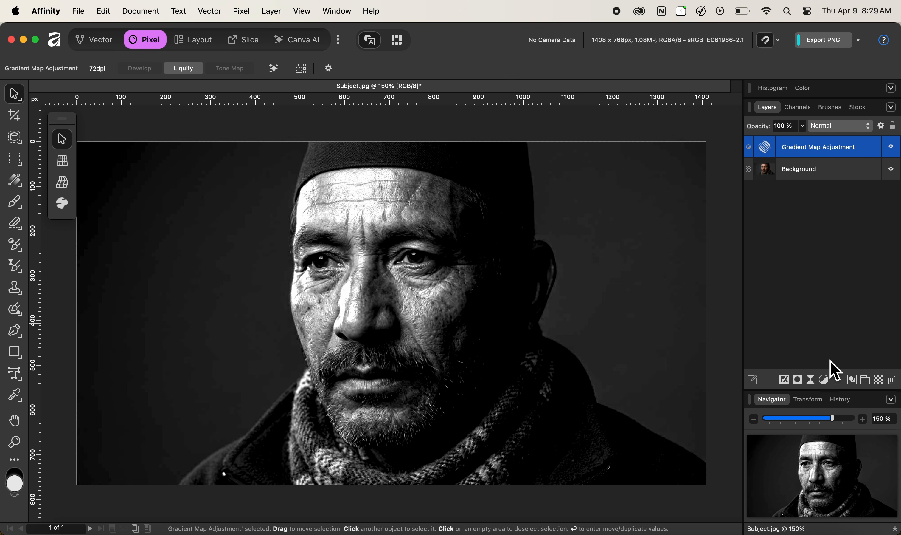
Step: Add a Black & White adjustment with red 72%, yellow 127%, green 56%, cyan 131%, blue 48% and magenta 135%
click(827, 382)
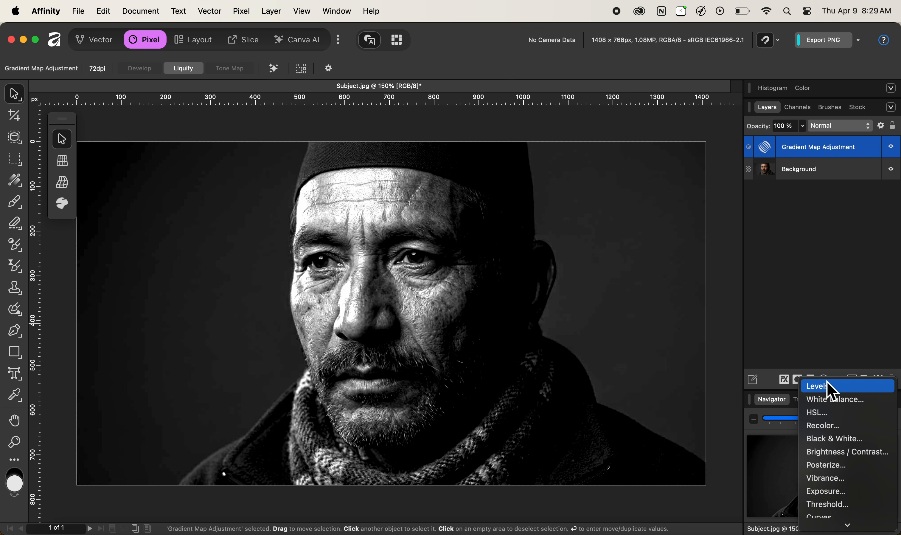
click(853, 441)
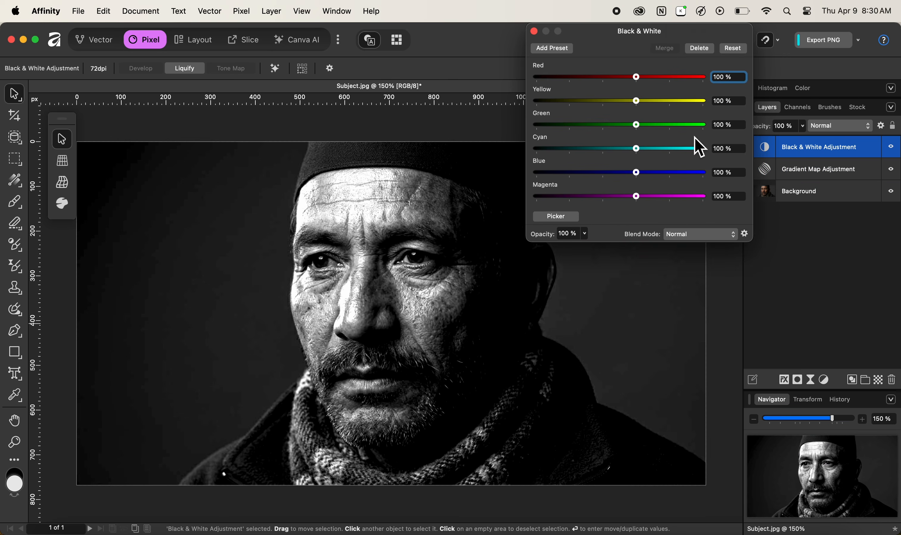
drag(640, 32, 619, 205)
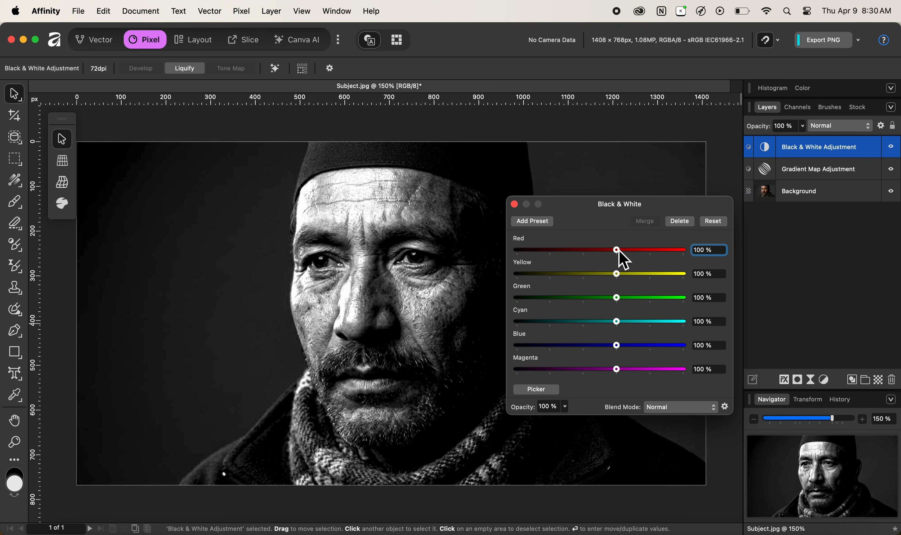
drag(618, 250, 599, 345)
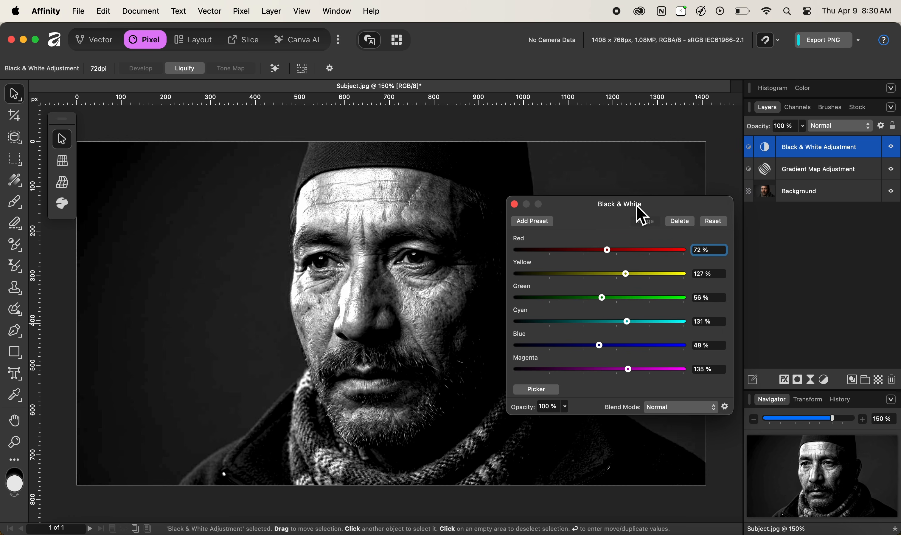
click(514, 204)
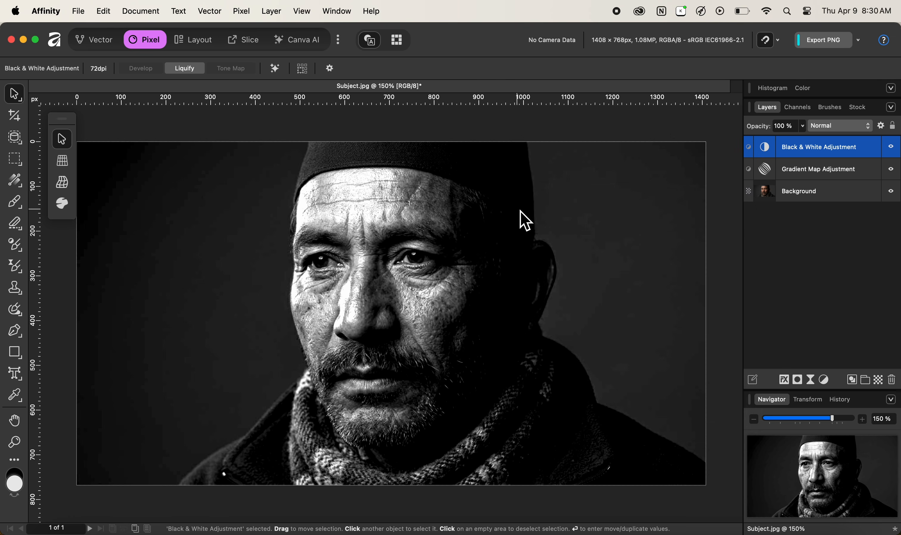
Step: Compare the Gradient Map and Black & White adjustments by toggling their visibility, and delete the Black & White layer
click(891, 169)
click(891, 147)
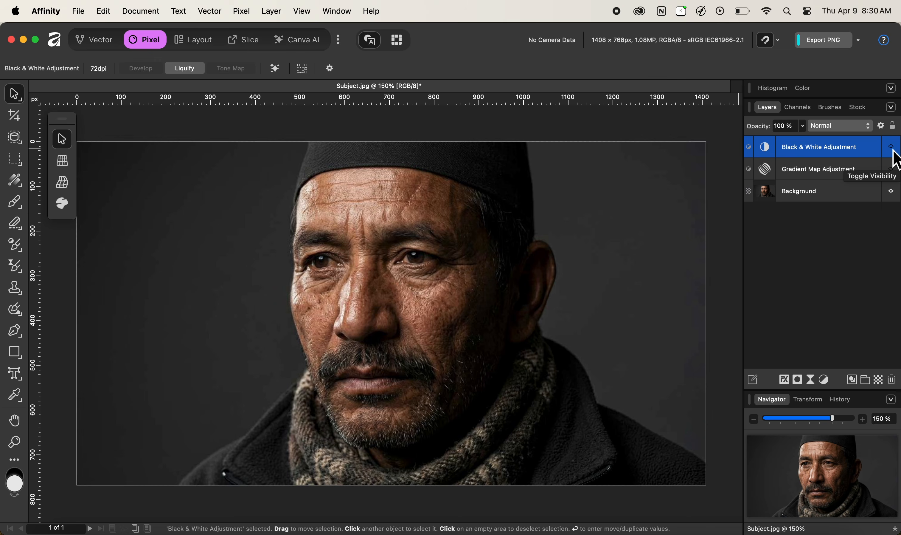
click(892, 148)
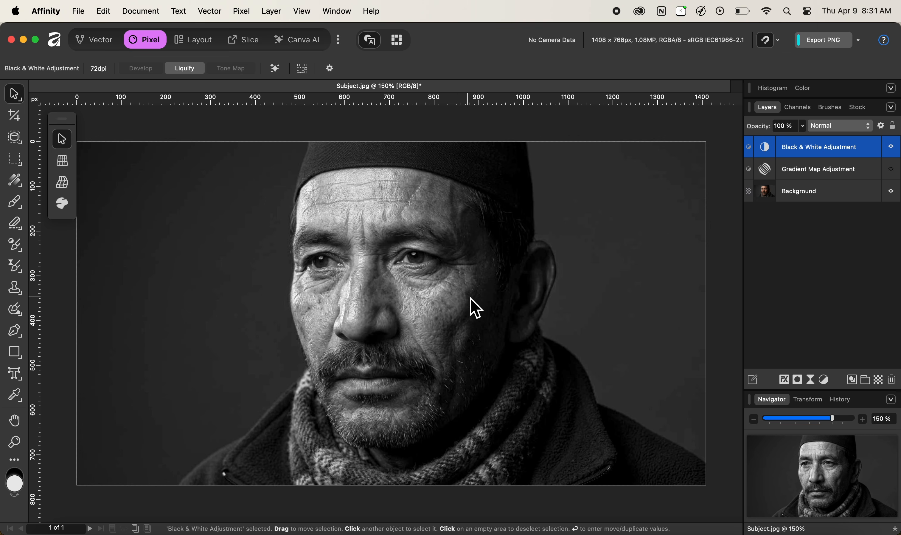
click(891, 147)
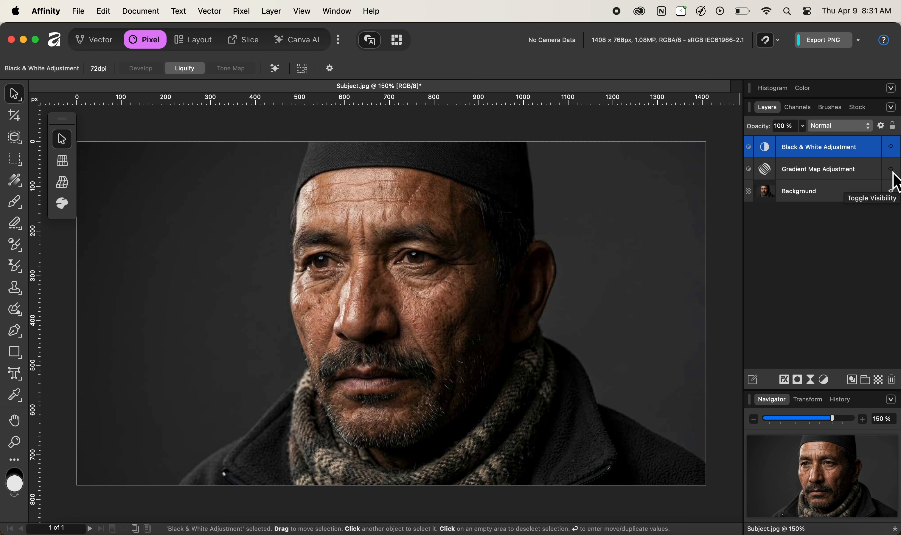
click(892, 173)
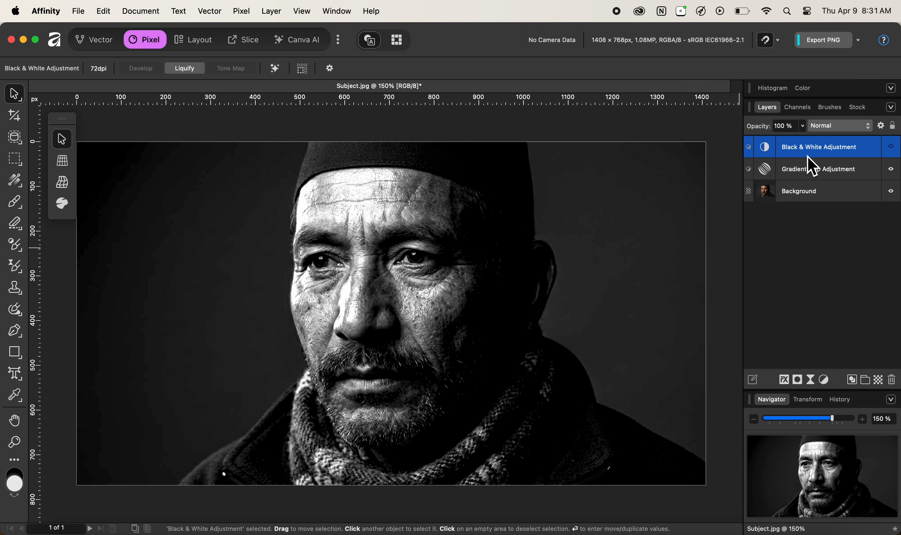
click(893, 381)
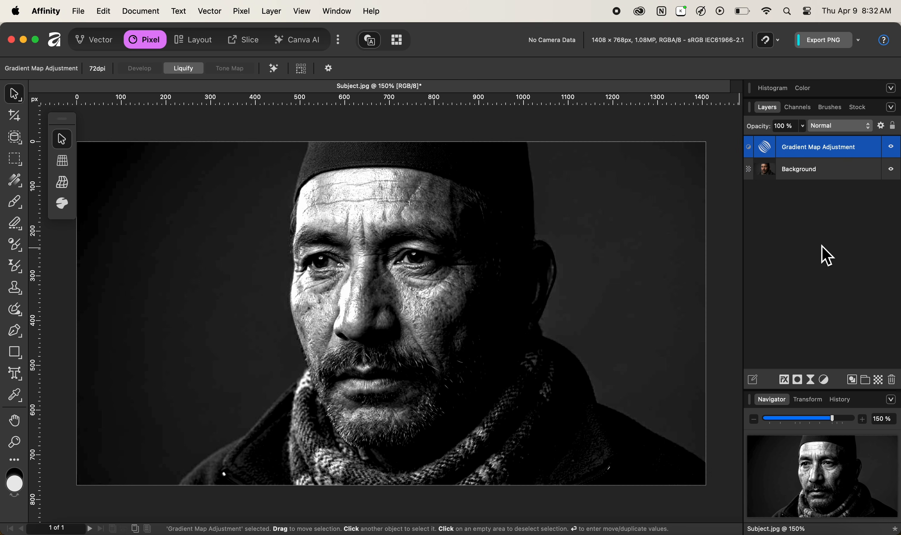
Step: Add a Curves adjustment directly above the Background layer, beneath the Gradient Map adjustment
click(841, 178)
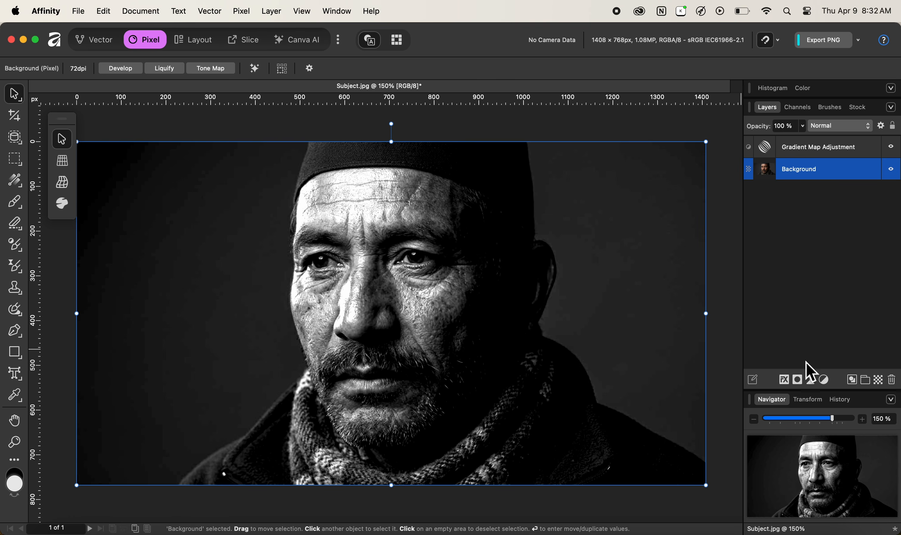
click(826, 382)
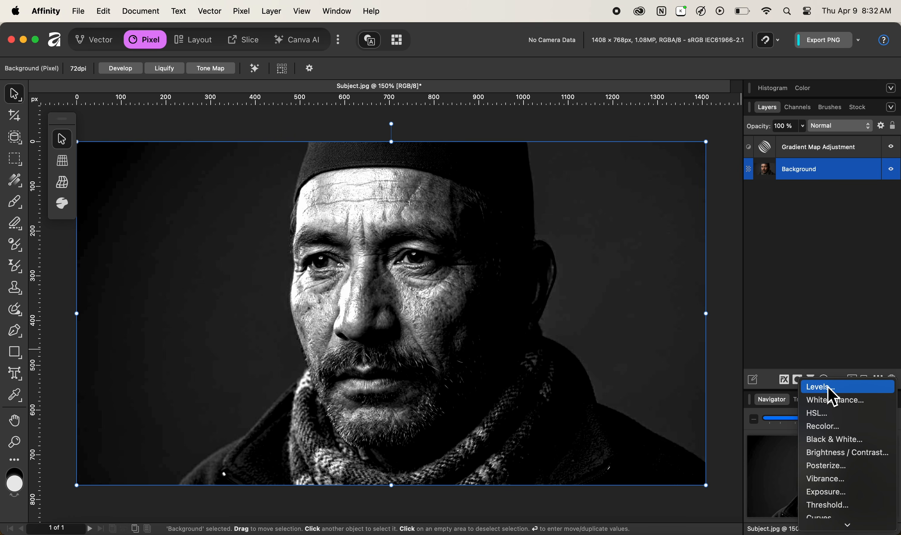
mouse_move(835, 525)
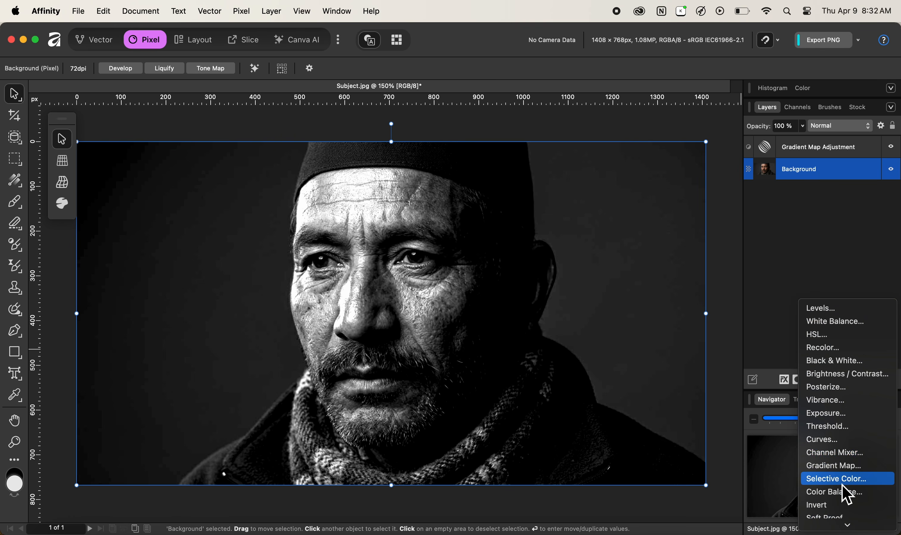
click(836, 440)
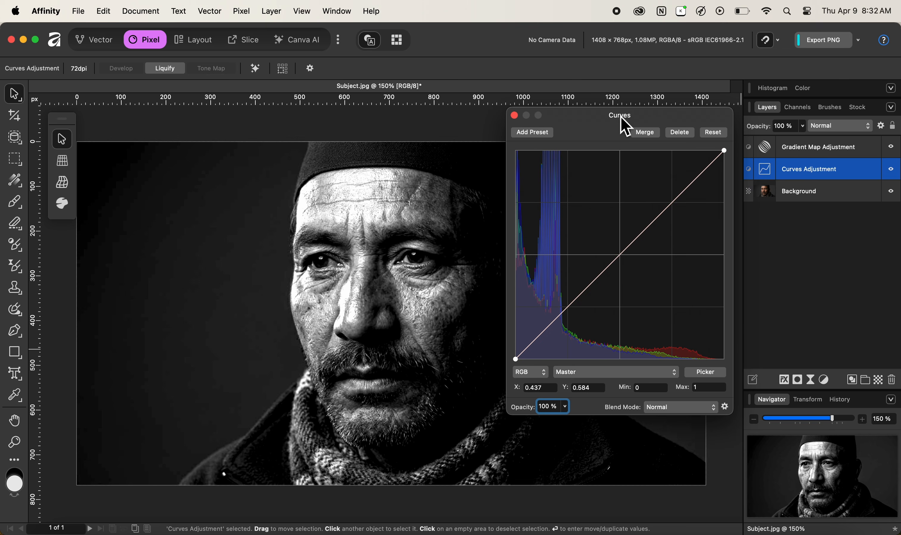
drag(621, 118, 638, 101)
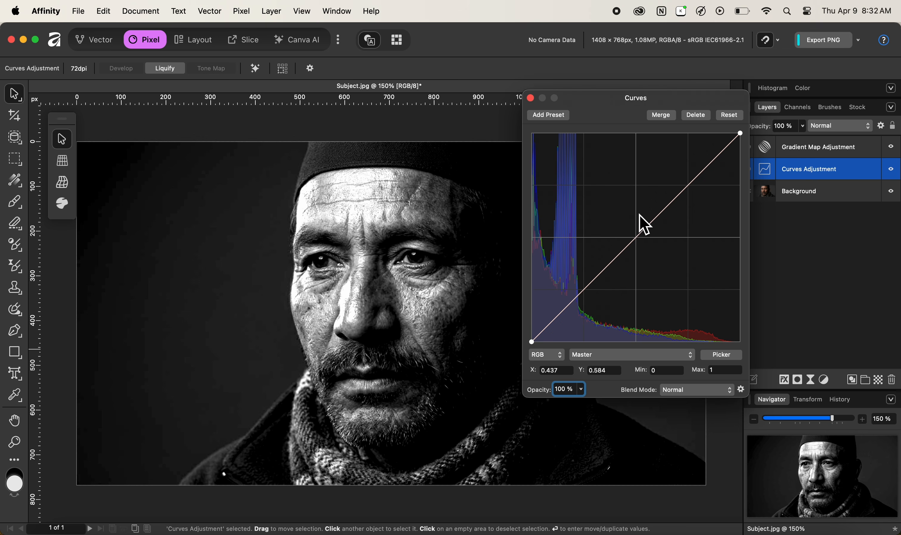
Step: Brighten the midtones by adding a point to the master curve and raising it to X 0.44, Y 0.564
click(636, 239)
mouse_move(636, 240)
mouse_down()
mouse_move(620, 214)
mouse_move(626, 225)
mouse_up()
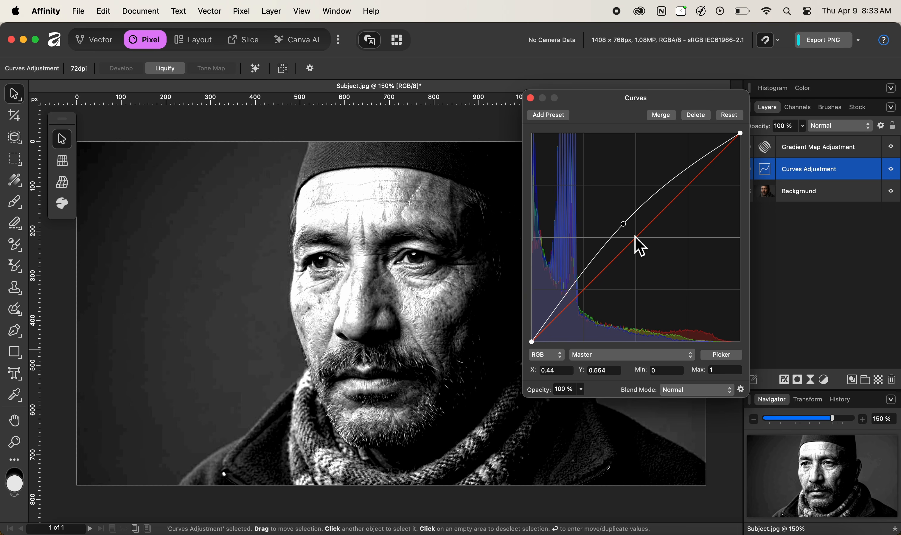
click(532, 100)
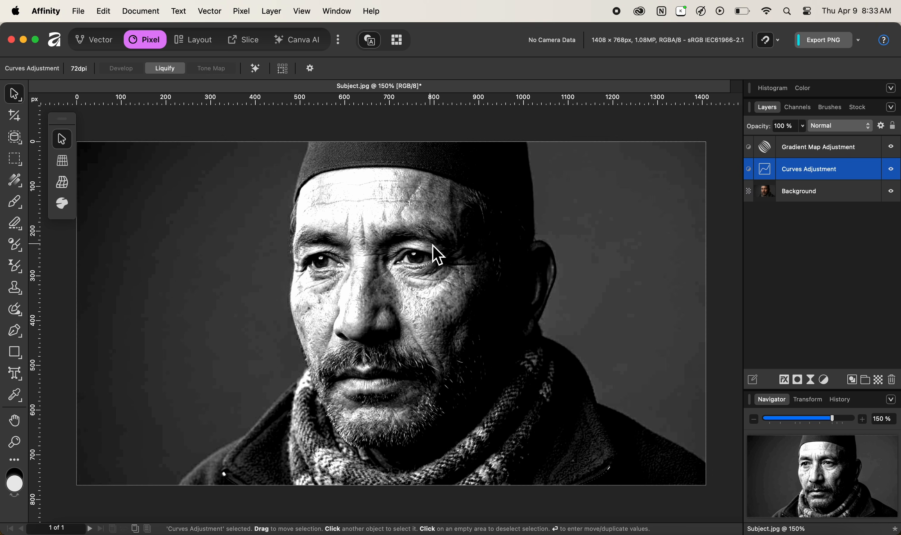
Step: Add a mask to the Curves adjustment, invert it to black, and ready the Paint Brush with white as its colour
alt+click(801, 382)
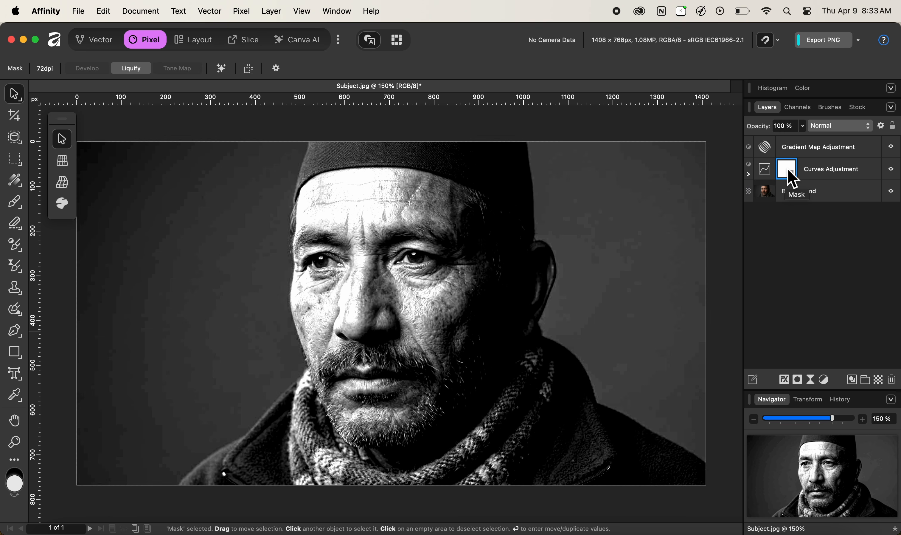
key(super+i)
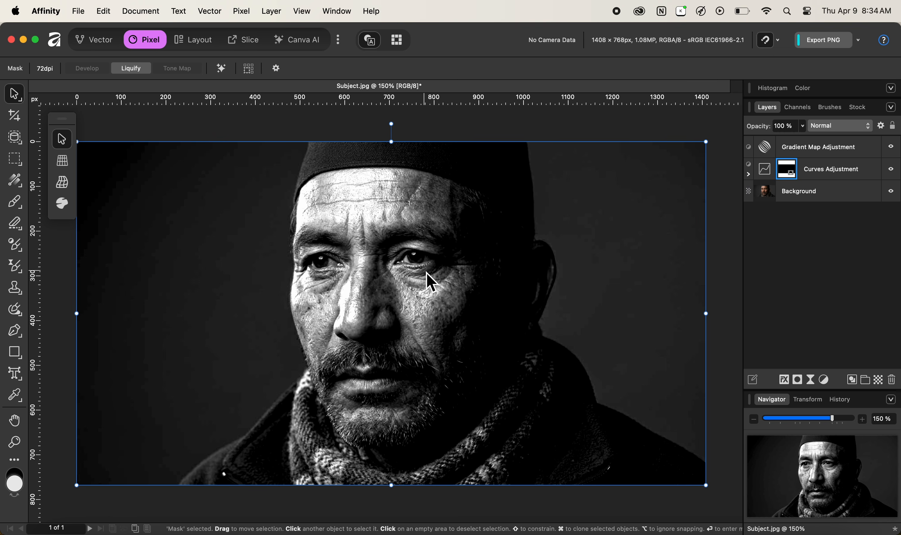
click(18, 212)
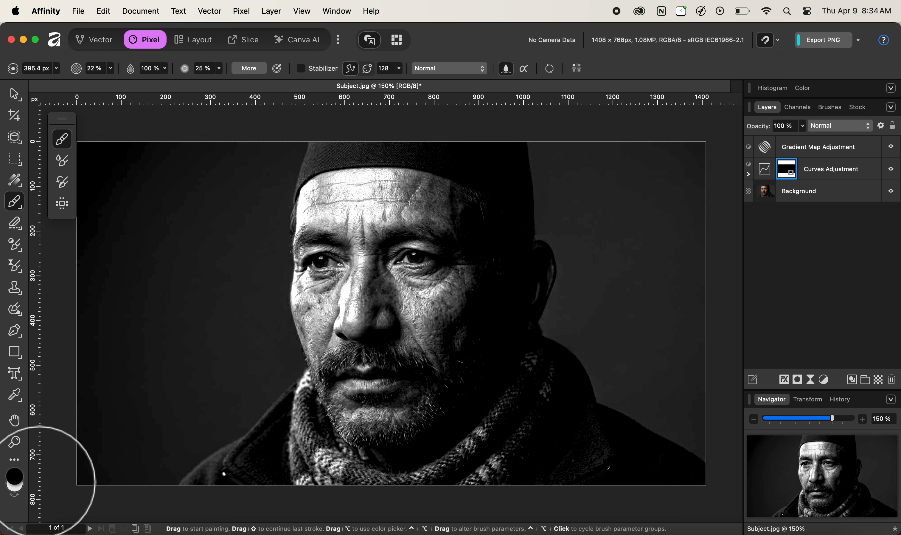
key(x)
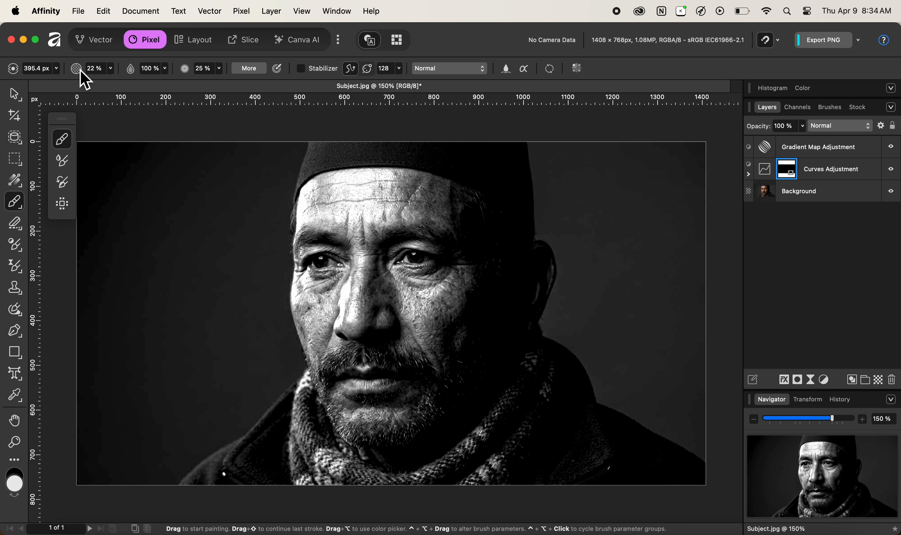
Step: Try a 75% brush opacity, and load the 128 px Round Soft Brush preset from the Basic brushes
drag(80, 71, 114, 91)
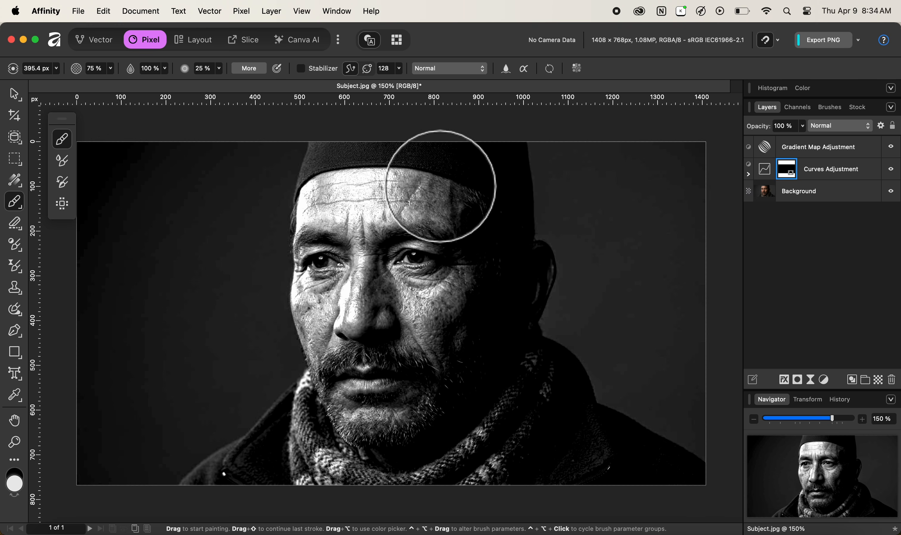
right_click(443, 192)
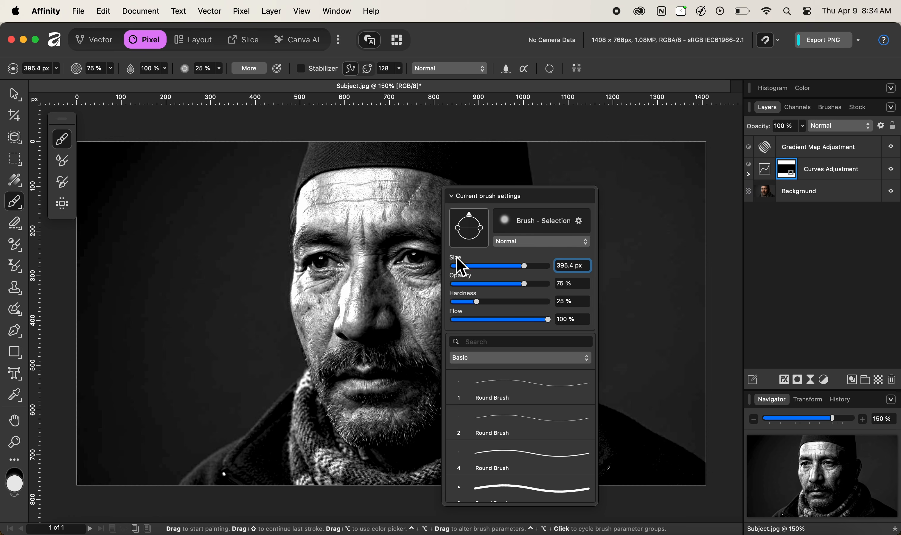
scroll(543, 427, down, 10)
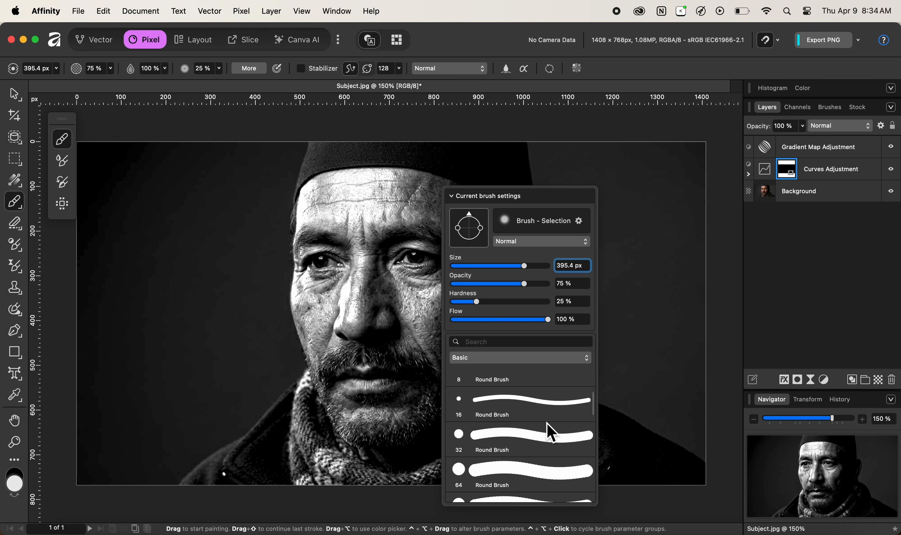
scroll(547, 424, down, 8)
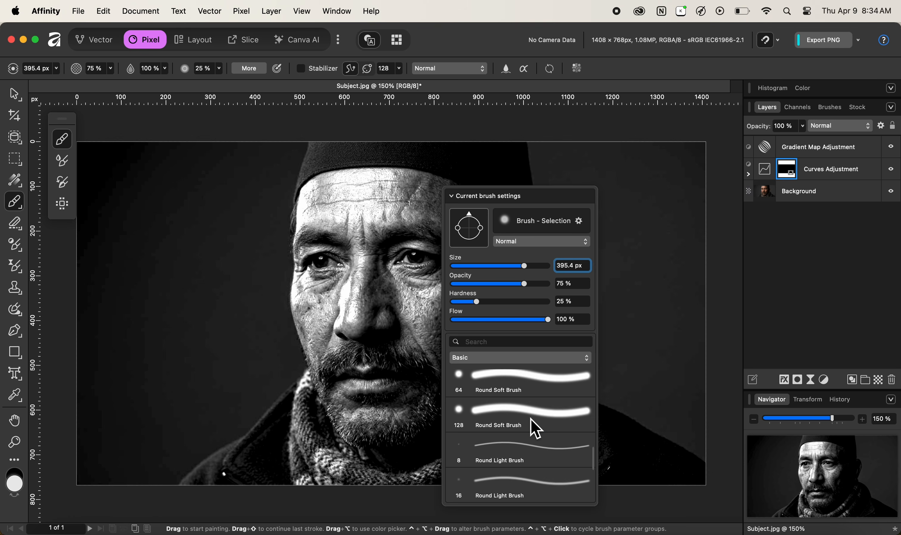
click(535, 427)
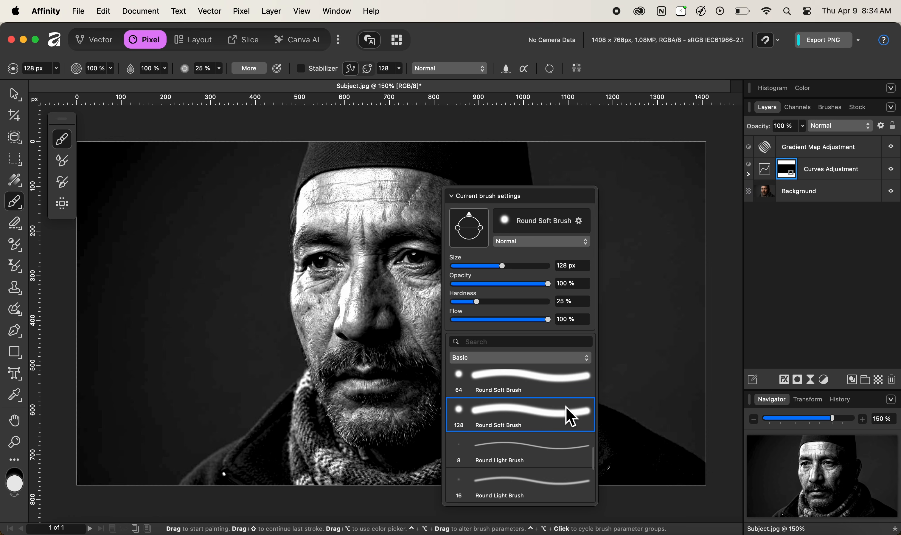
Step: Paint white on the Curves mask over the face with a 421.5 px brush, and undo the last stroke on the background
click(791, 168)
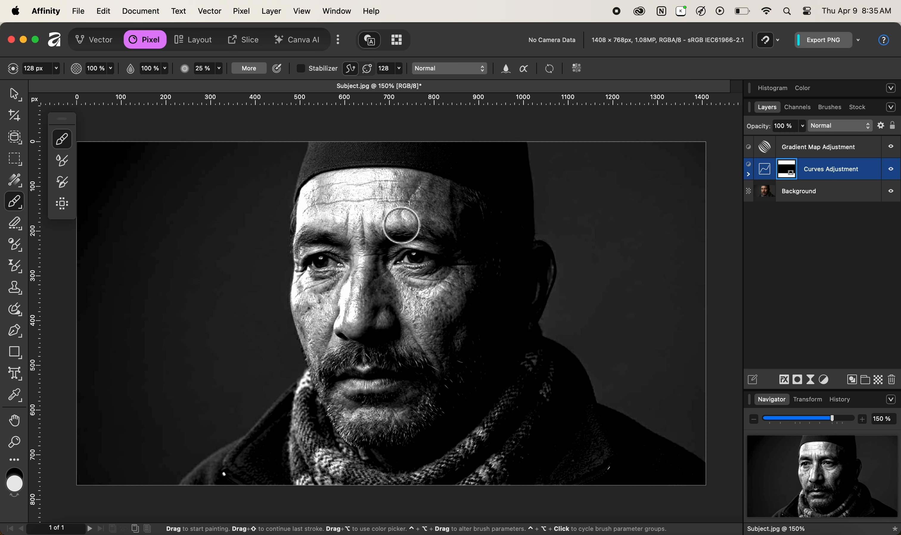
key(ctrl+alt)
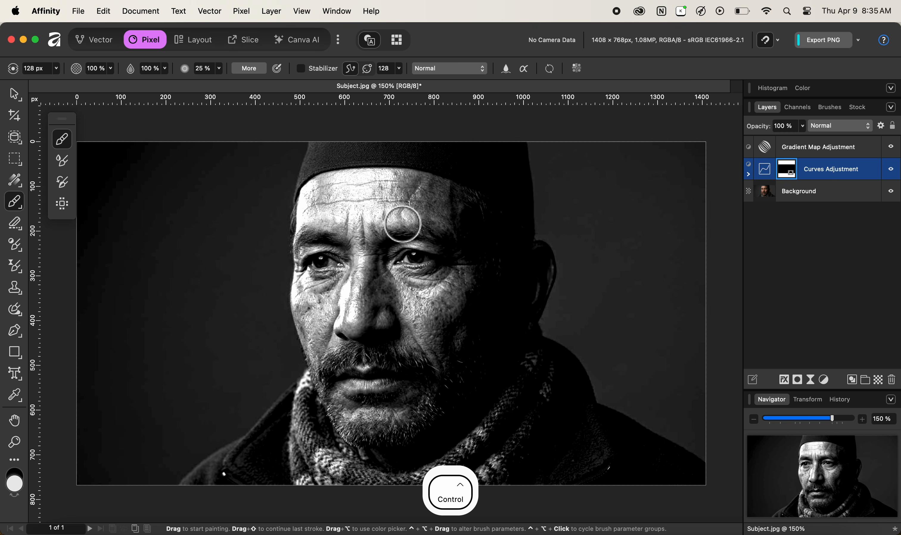
drag(401, 225, 384, 249)
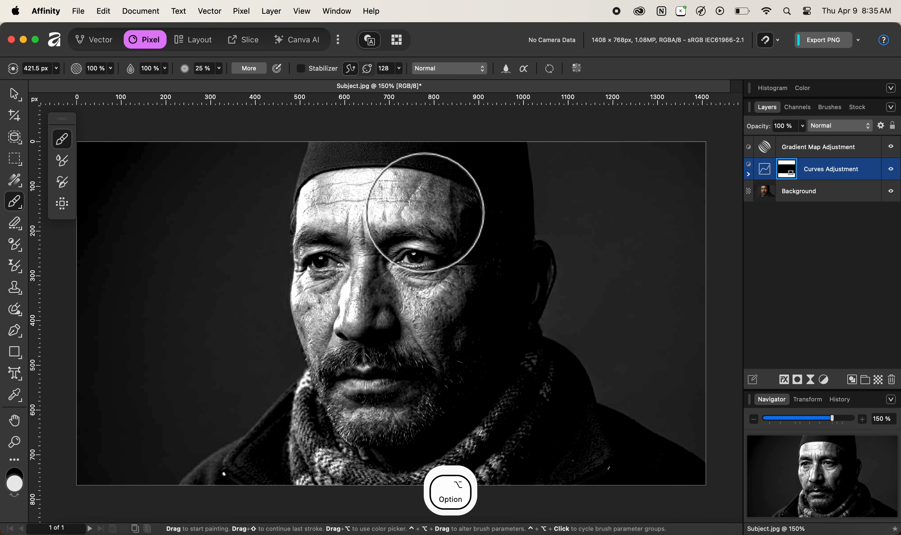
mouse_move(433, 208)
mouse_down()
mouse_move(440, 231)
mouse_move(395, 382)
mouse_move(413, 376)
mouse_move(361, 416)
mouse_up()
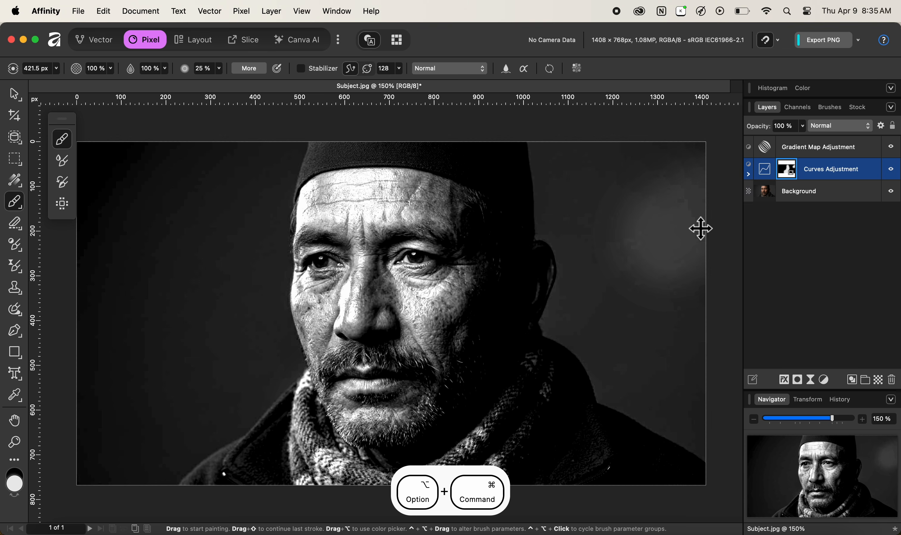
key(alt+super+z)
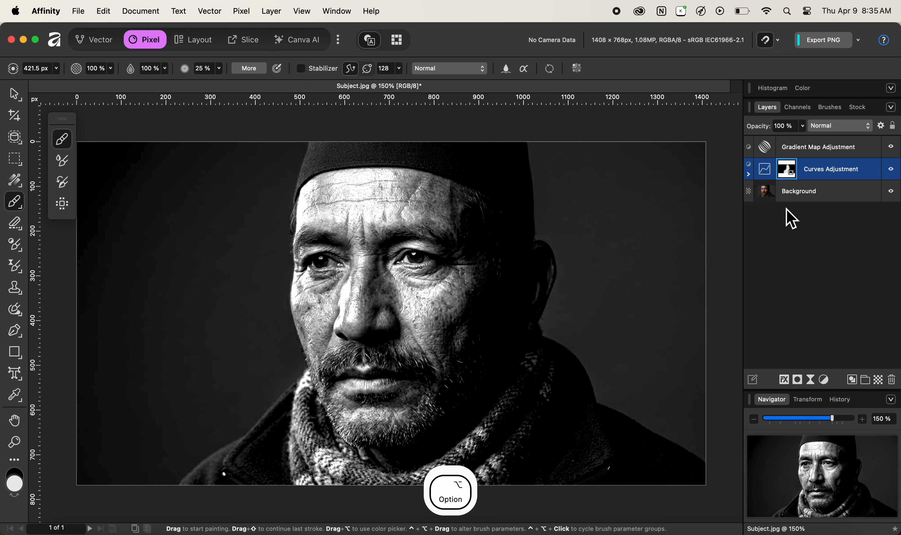
Step: Lower the Curves Adjustment's opacity to 81% and toggle its visibility to compare the portrait before and after
alt+click(891, 170)
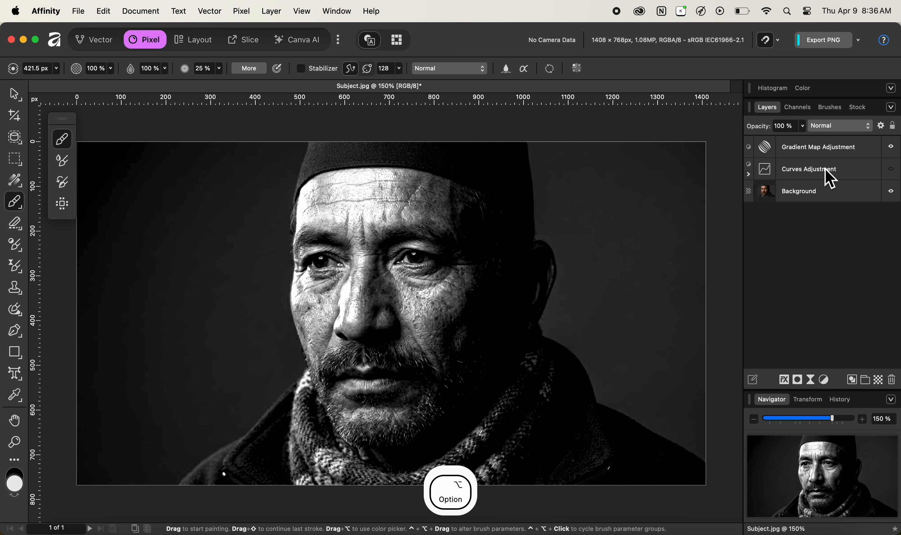
alt+click(891, 171)
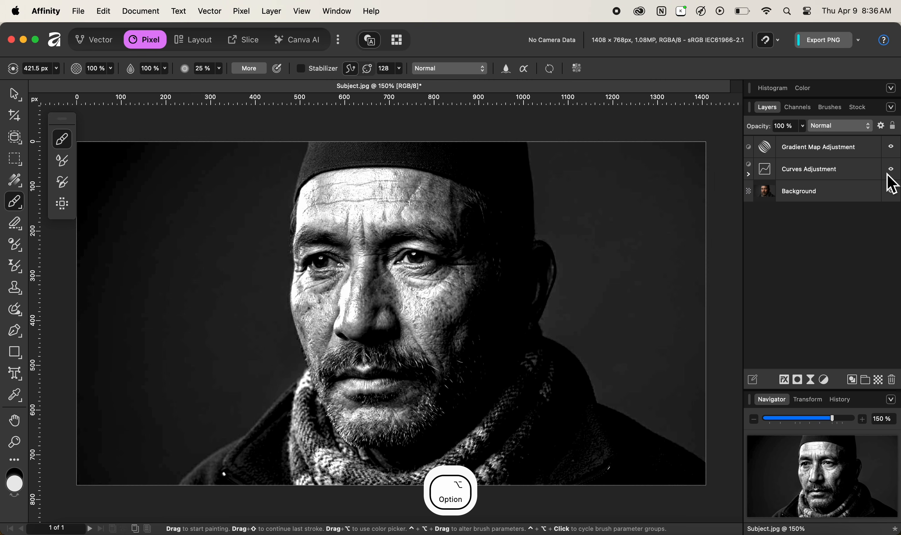
click(808, 172)
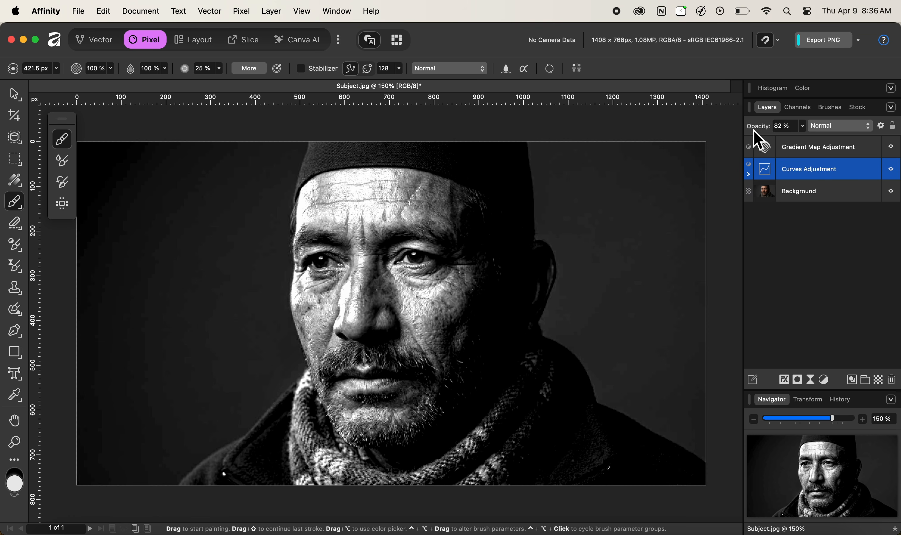
drag(753, 131, 779, 148)
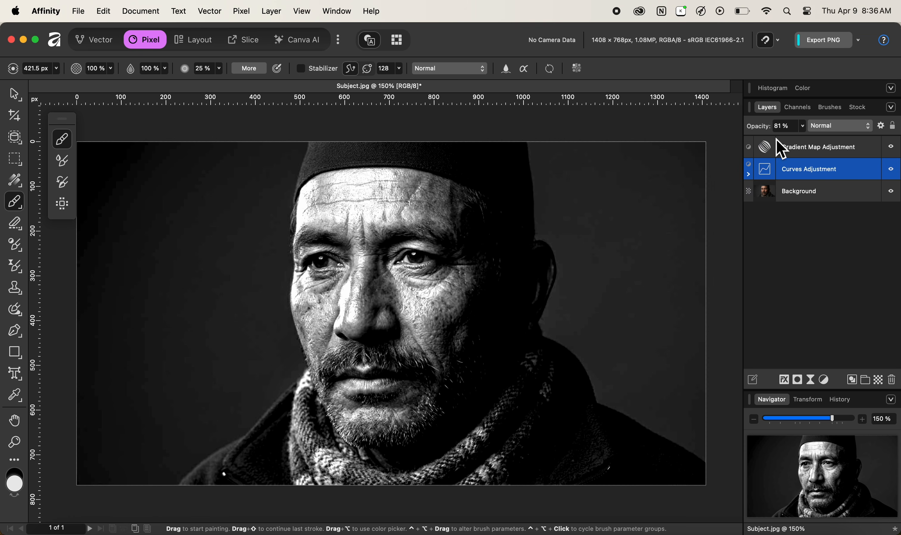
click(895, 174)
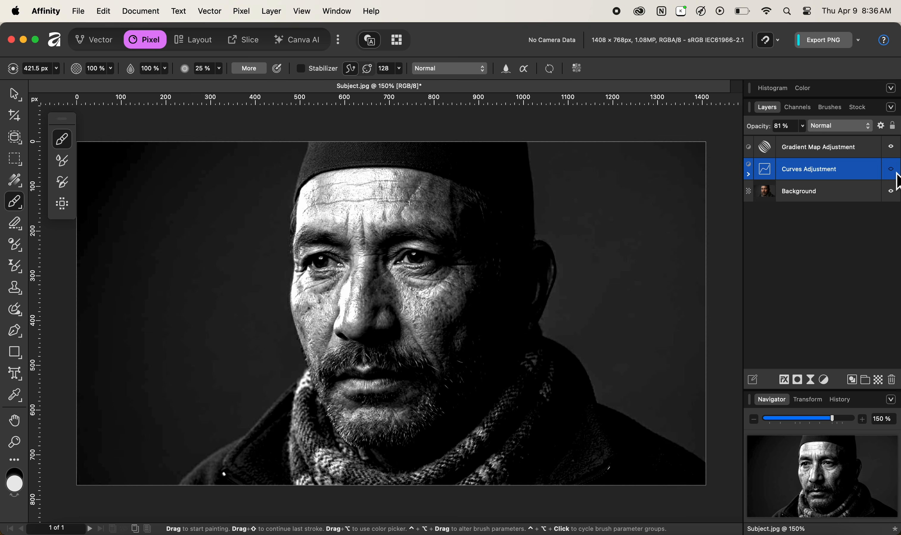
click(895, 174)
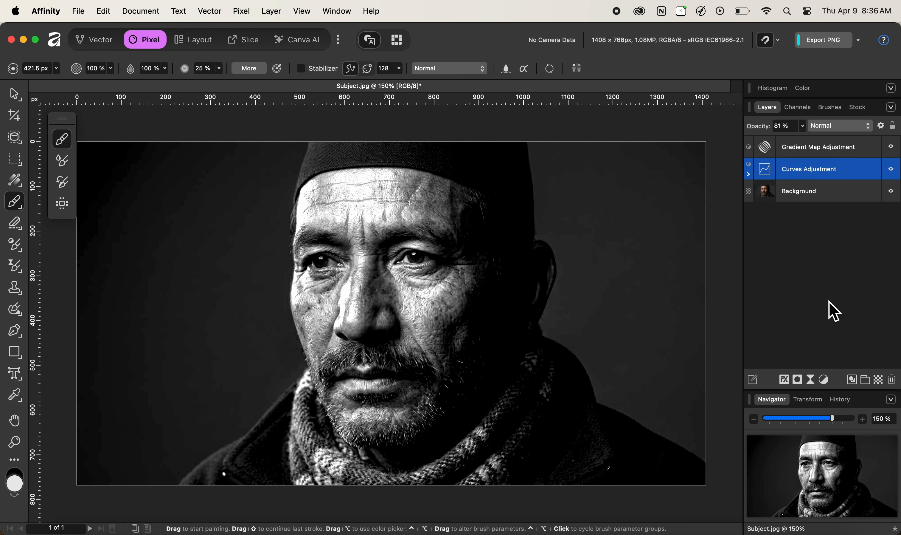
Step: Merge the visible layers into a new pixel layer above the Gradient Map Adjustment and rename it Black & White
click(843, 147)
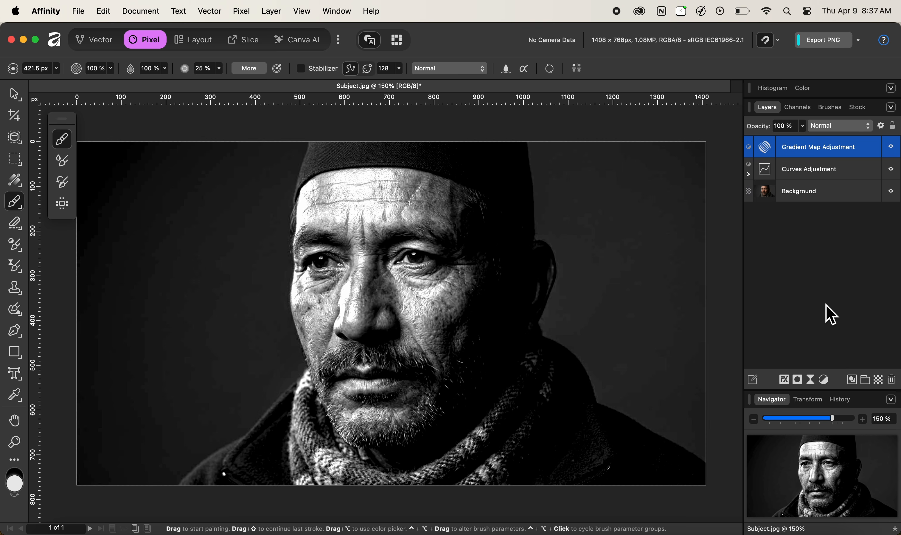
right_click(806, 153)
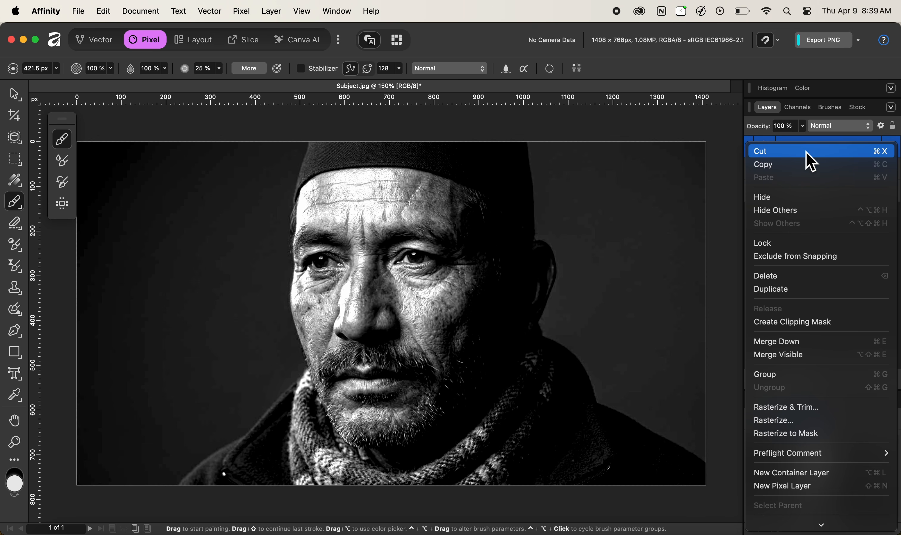
click(804, 359)
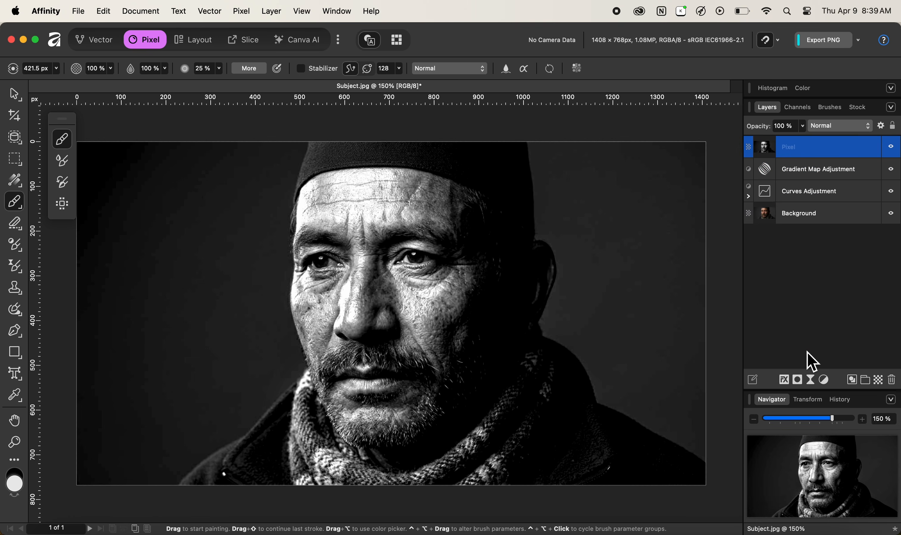
double_click(797, 152)
text(Bla)
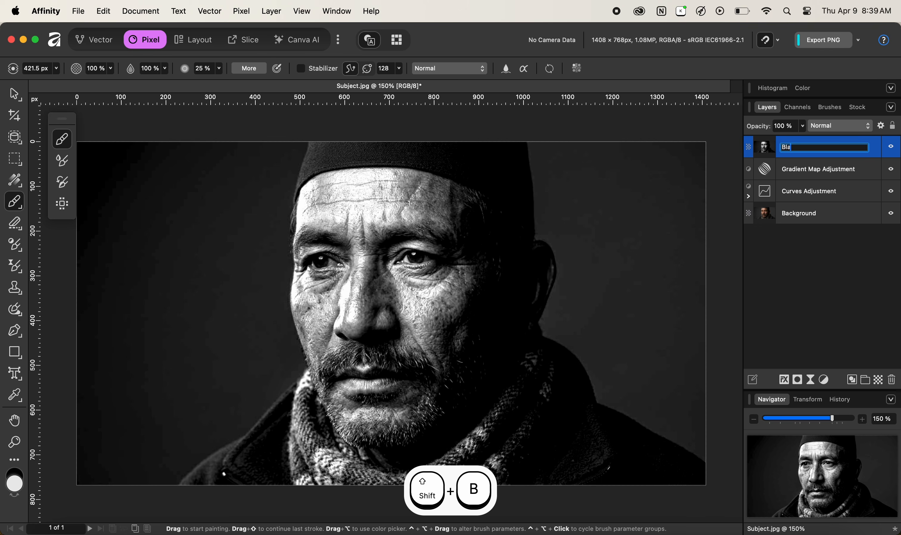
text(ck & White)
key(Return)
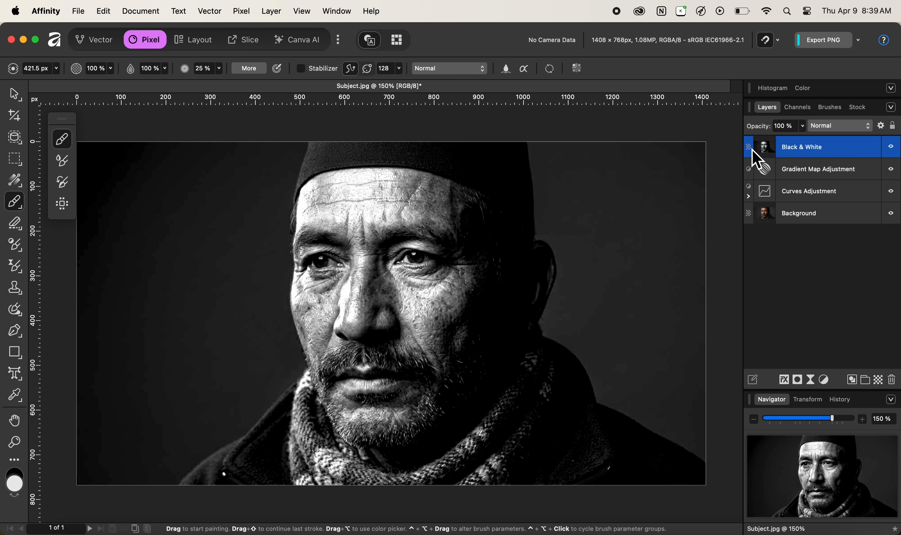
Step: Open the Black & White layer for developing and set Exposure to -0.191, Blackpoint to 9% and Brightness to 7%
click(14, 94)
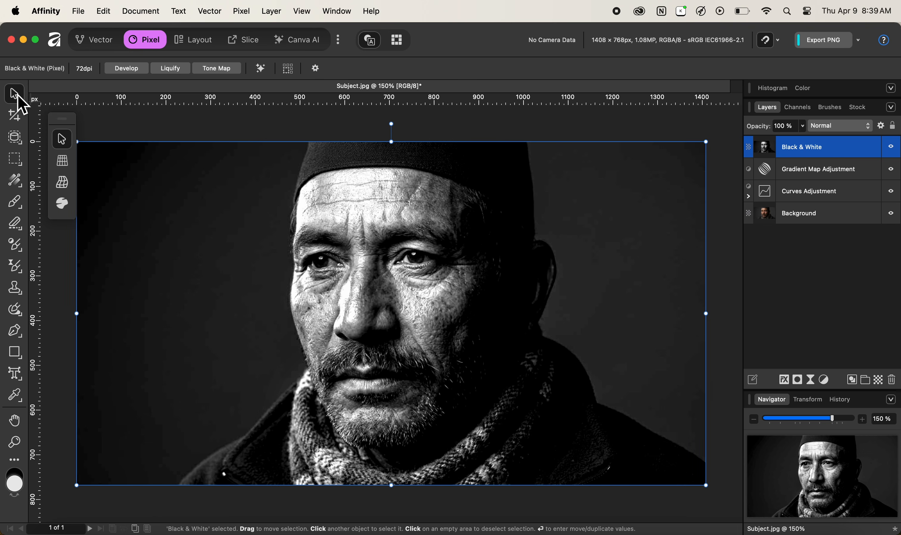
click(134, 77)
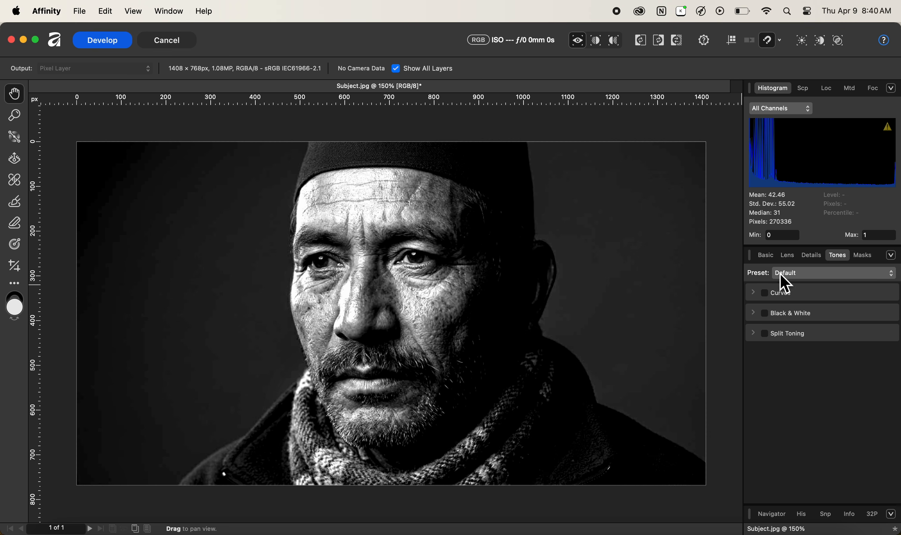
click(766, 258)
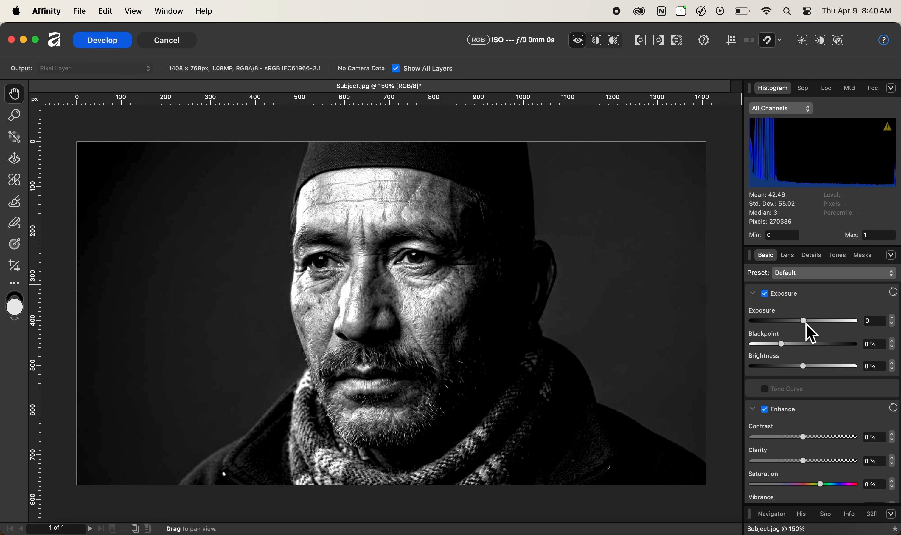
mouse_move(806, 321)
mouse_down()
mouse_move(816, 325)
mouse_move(805, 324)
mouse_up()
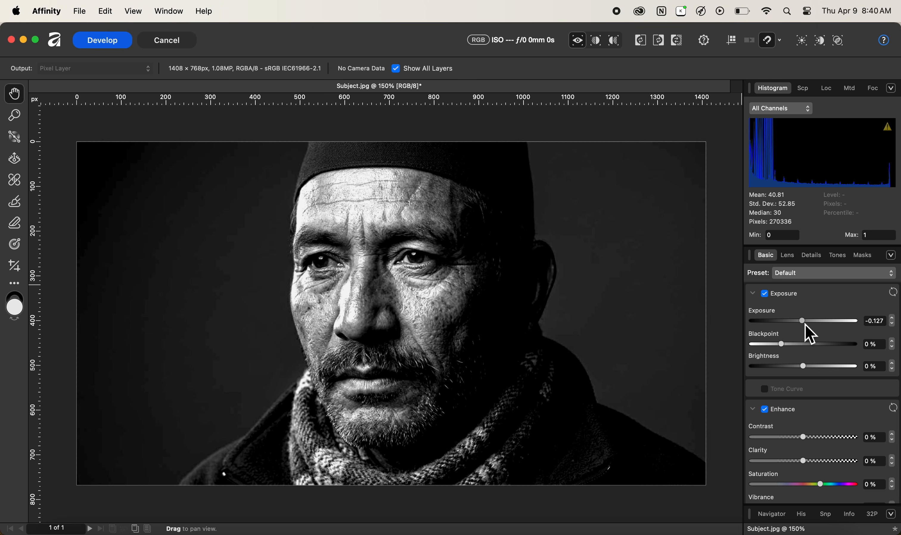
drag(806, 325, 804, 324)
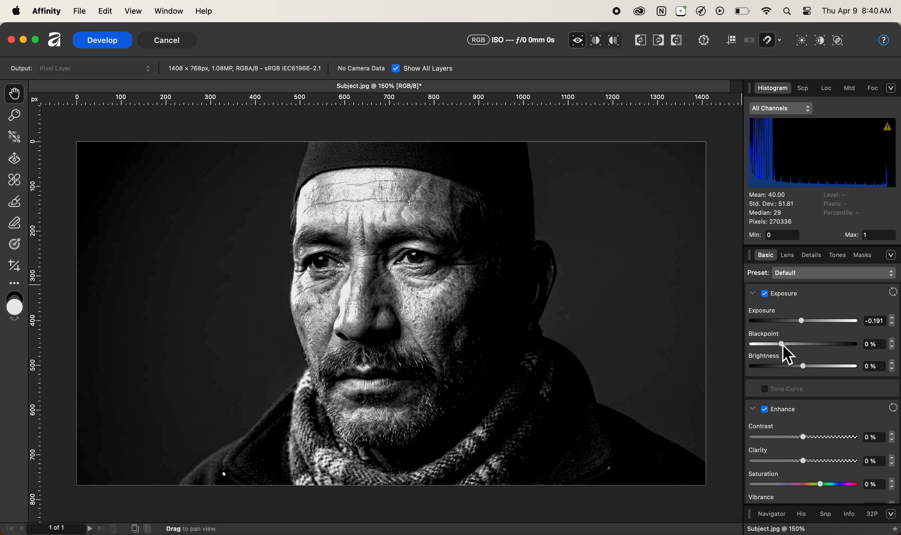
drag(785, 349, 811, 350)
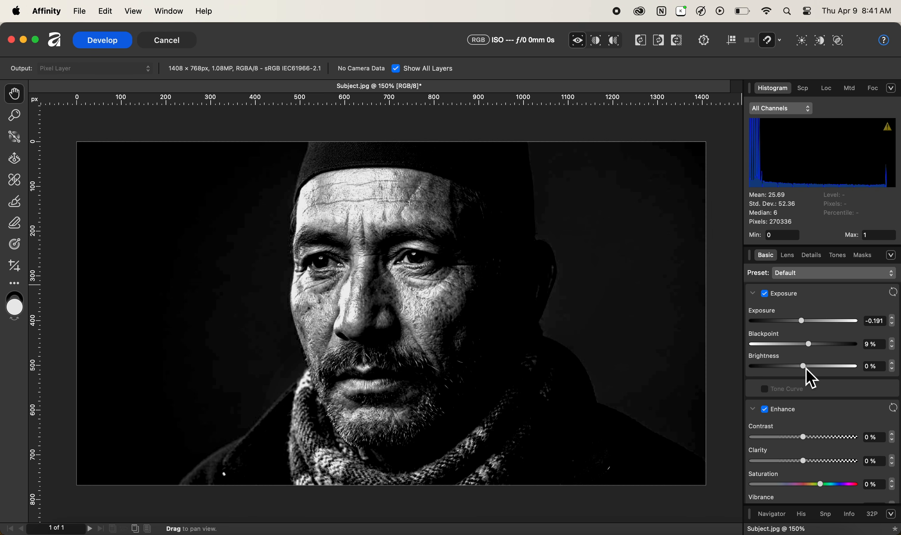
mouse_move(807, 368)
mouse_down()
mouse_move(826, 370)
mouse_move(819, 371)
mouse_up()
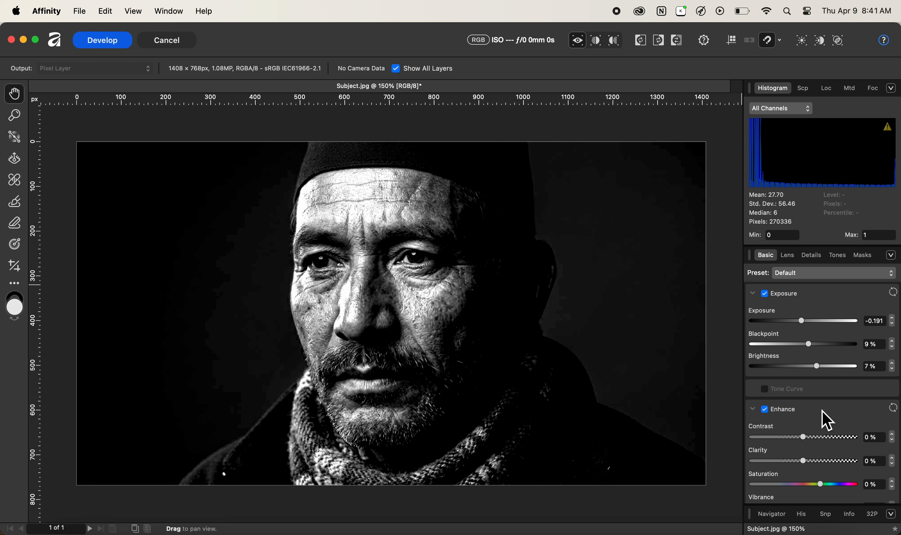
Step: Try stronger Contrast and Clarity up to 46% and 100%, and settle on 5% Contrast and 11% Clarity
scroll(823, 410, down, 5)
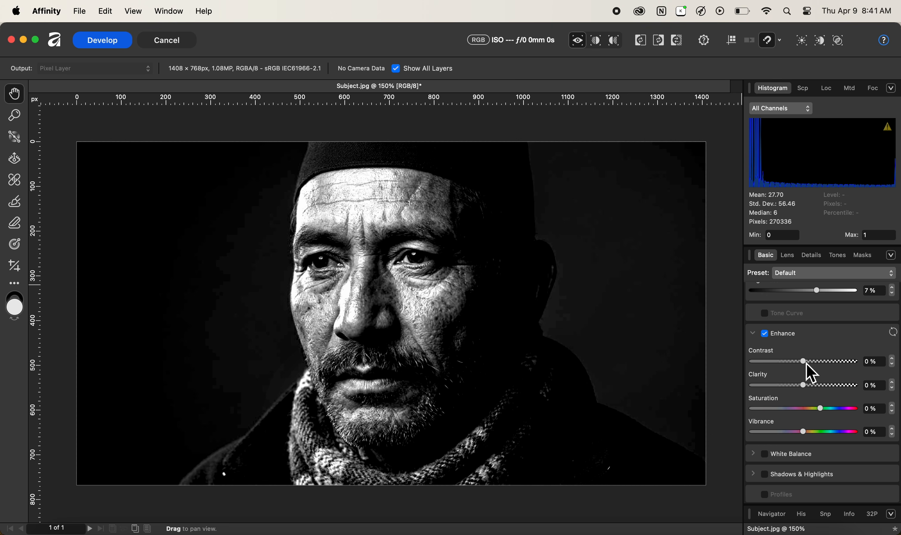
drag(805, 363, 820, 363)
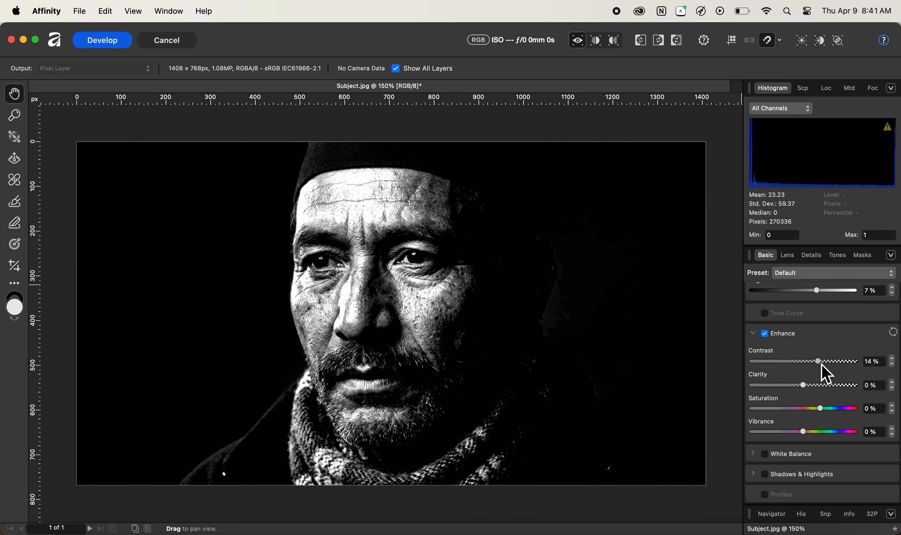
drag(821, 364, 816, 388)
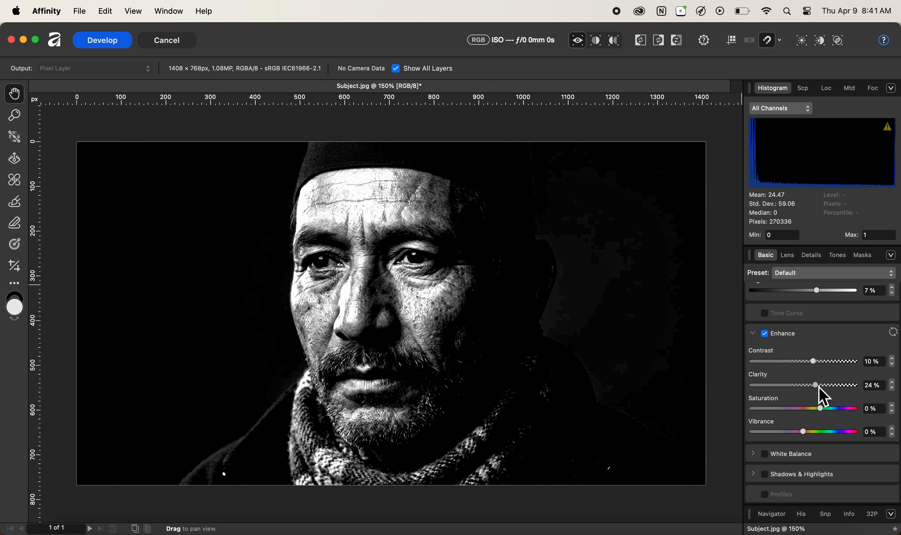
drag(819, 386, 859, 389)
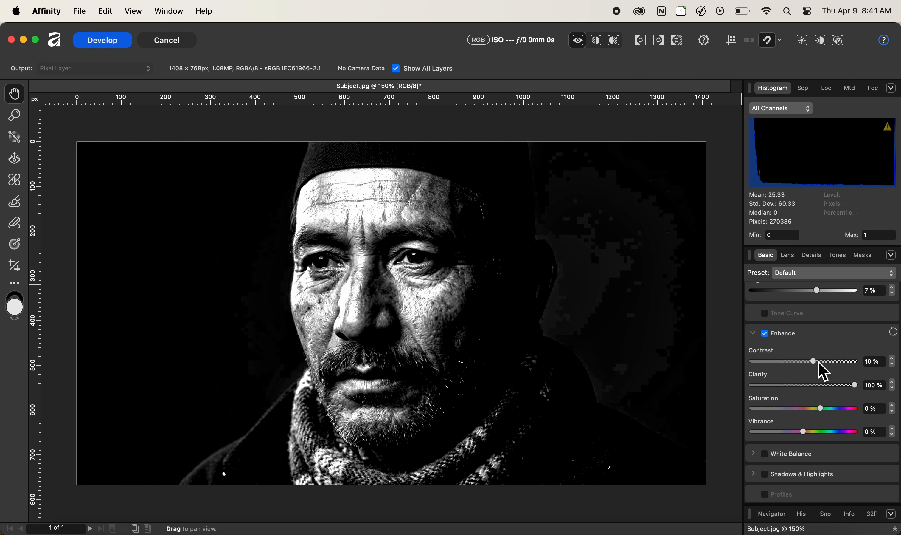
drag(816, 363, 851, 366)
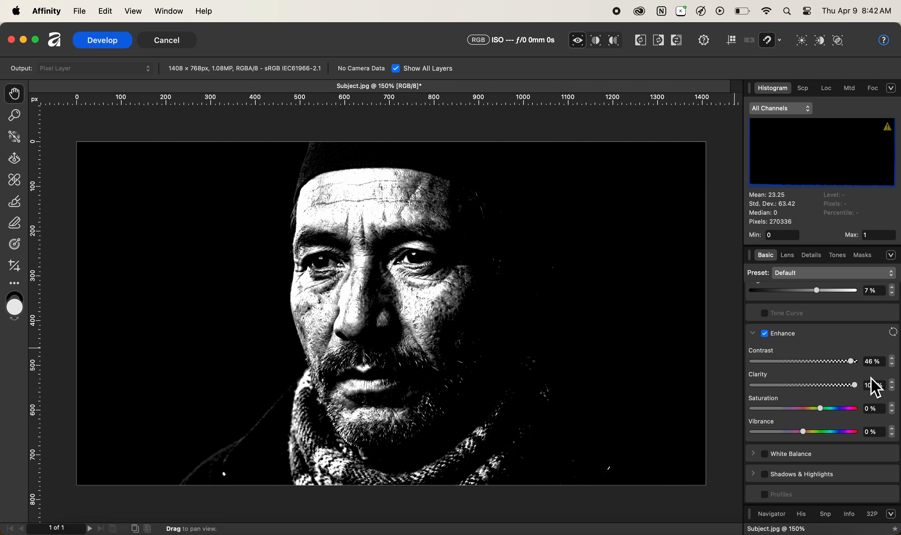
drag(853, 365, 809, 363)
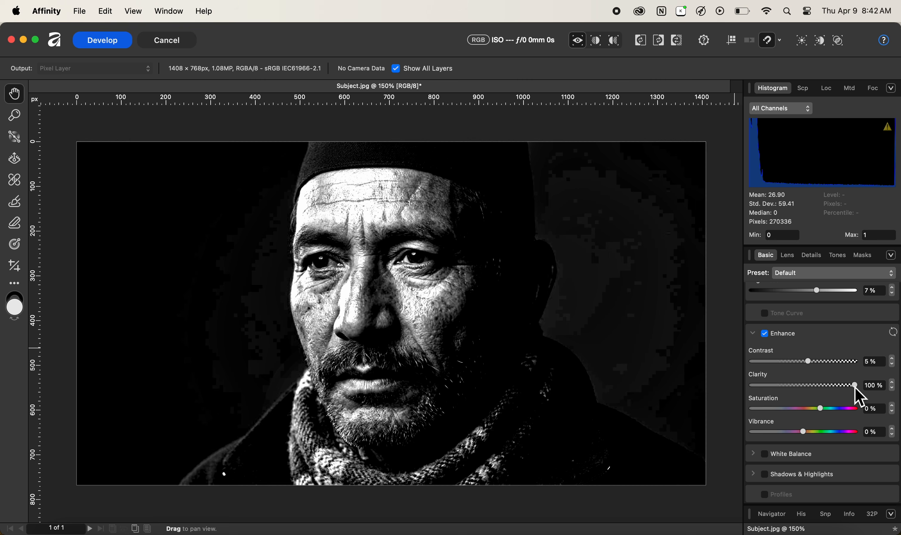
drag(855, 385, 809, 386)
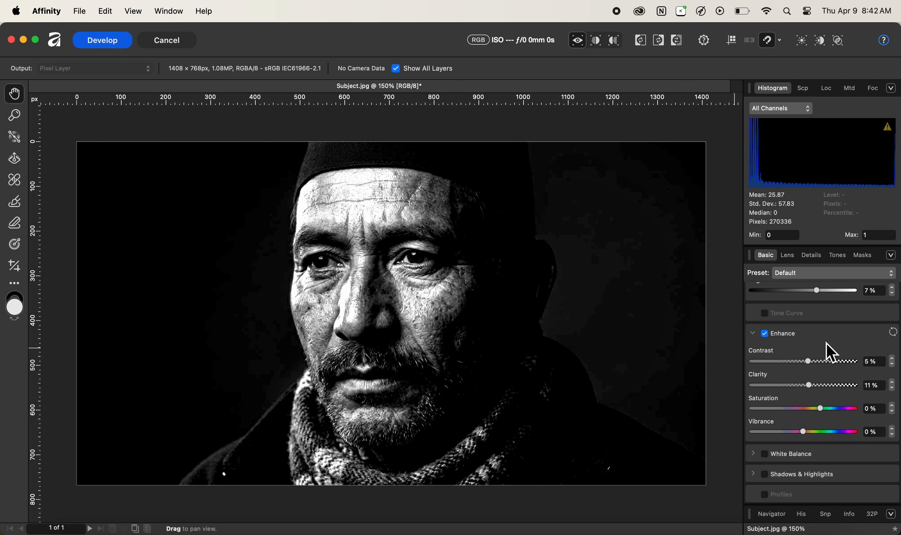
Step: Reduce the Blackpoint to 7% and apply the develop adjustments to the layer
scroll(834, 353, up, 5)
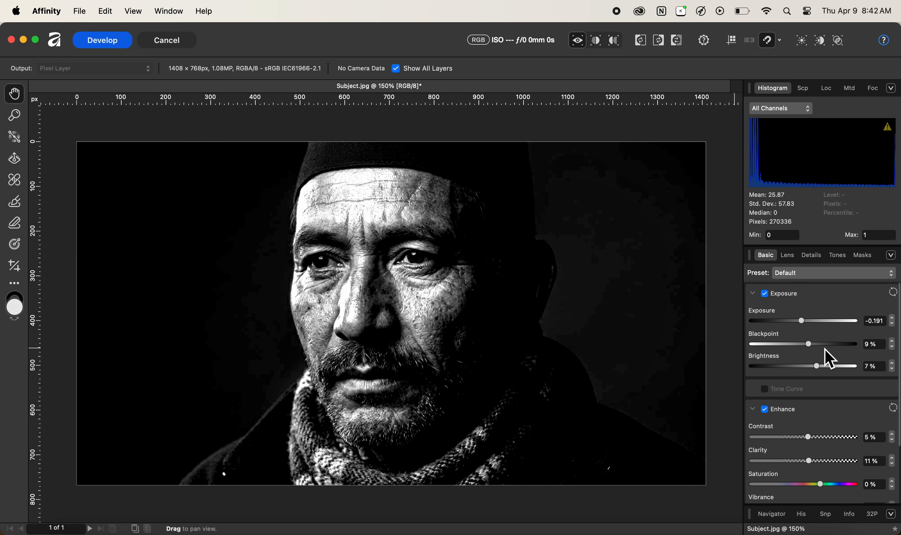
drag(809, 345, 802, 346)
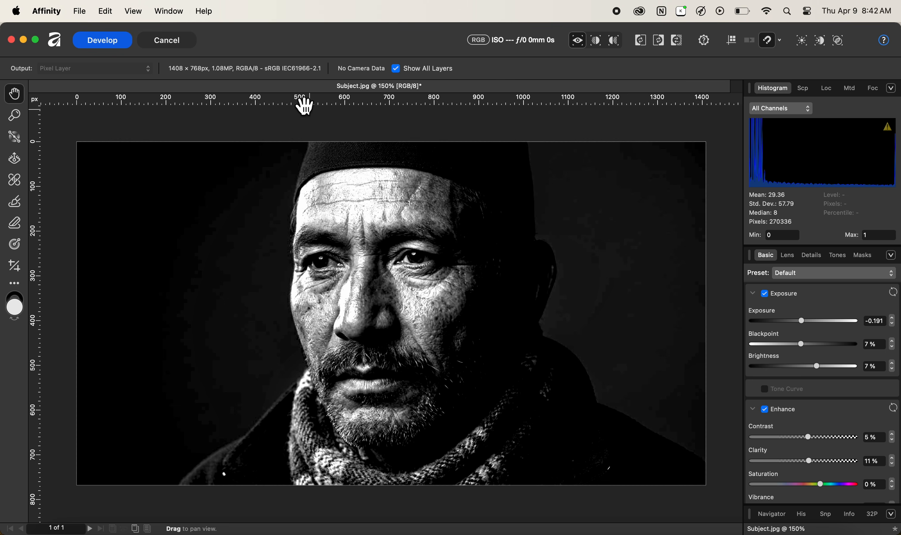
click(103, 40)
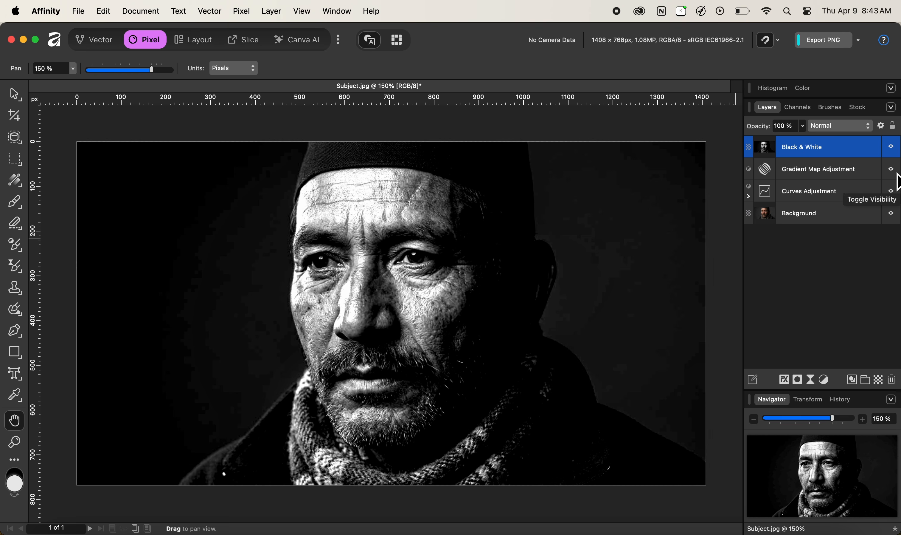
Step: Hide the Gradient Map and Curves adjustments, and toggle the Black & White layer to compare it with the original photo
click(891, 191)
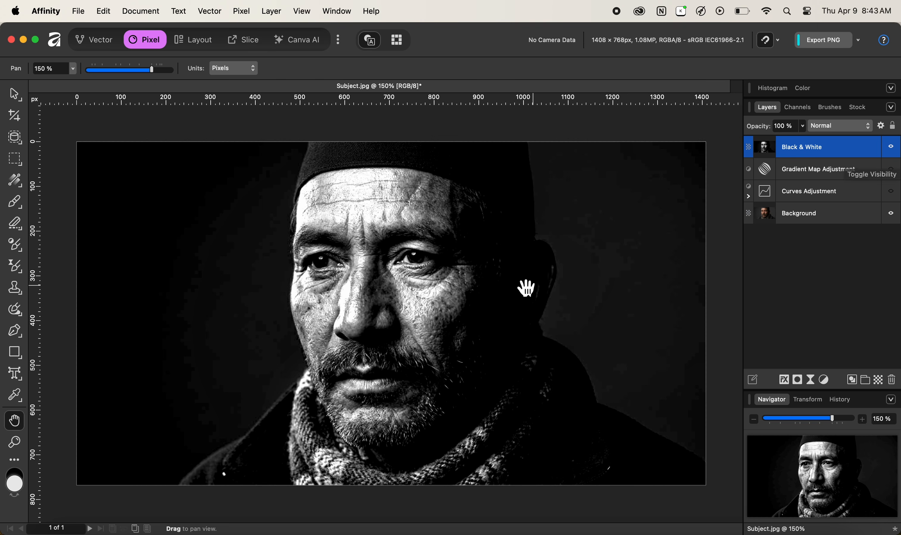
click(892, 149)
click(893, 149)
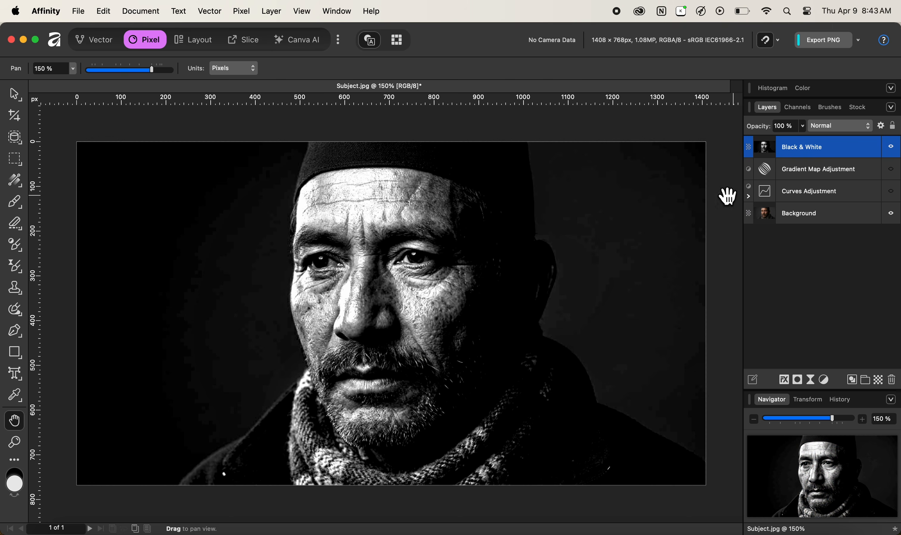